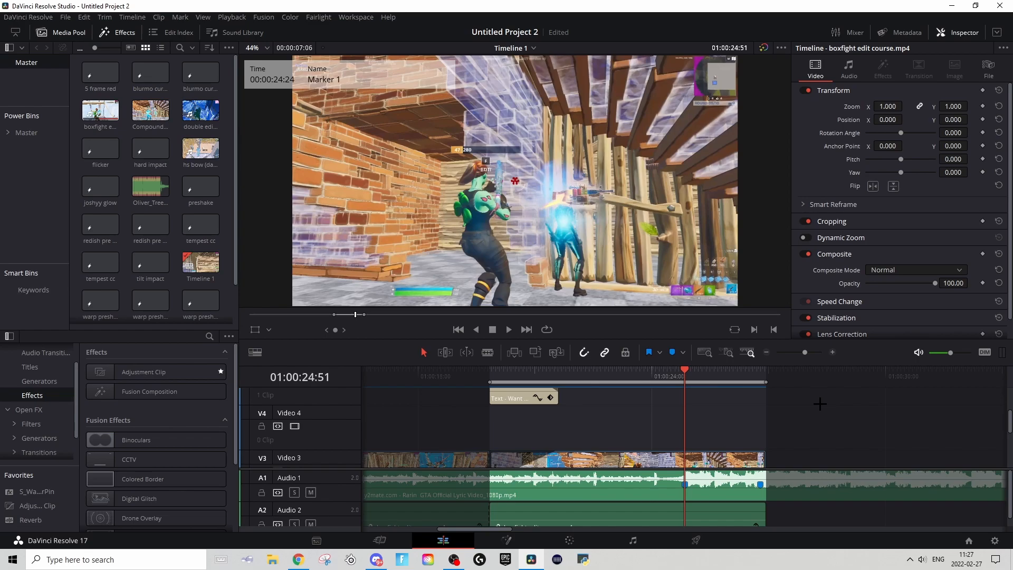
Step: Place an Adjustment Clip on Video 4 above the gameplay clip, ending at Marker 1 at 01:00:24:51
left_click(602, 375)
key("space")
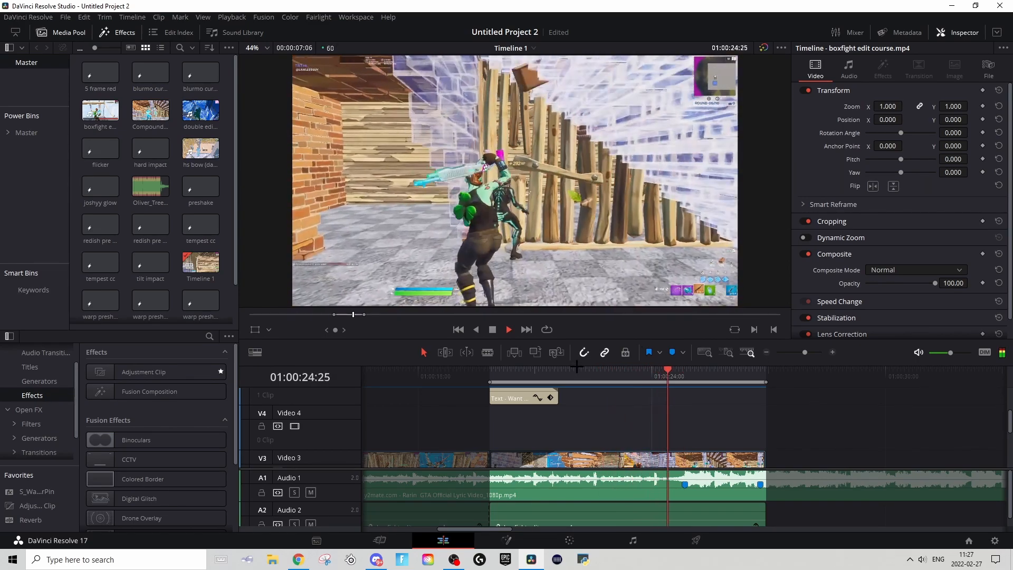
key("space")
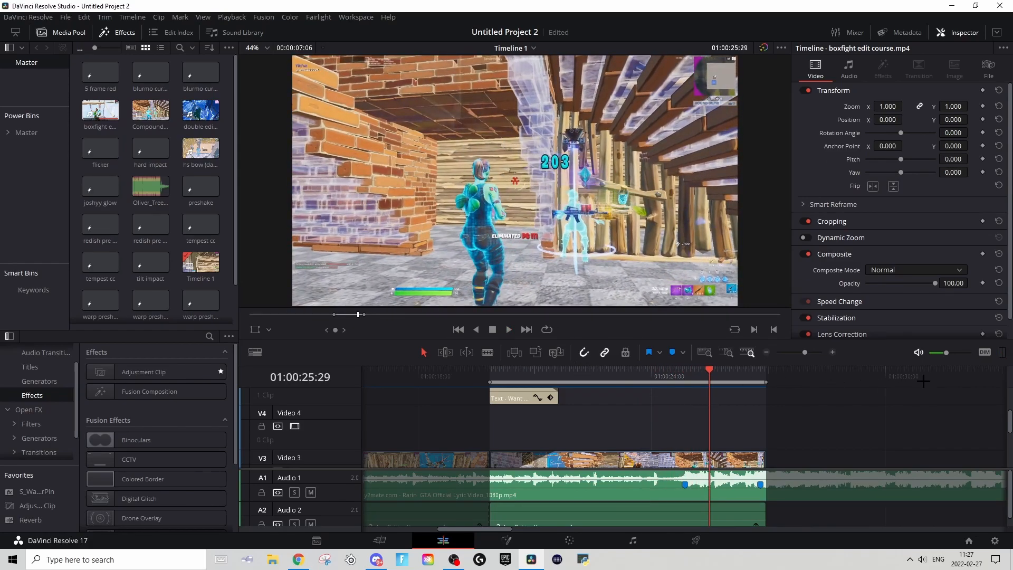
left_click(693, 374)
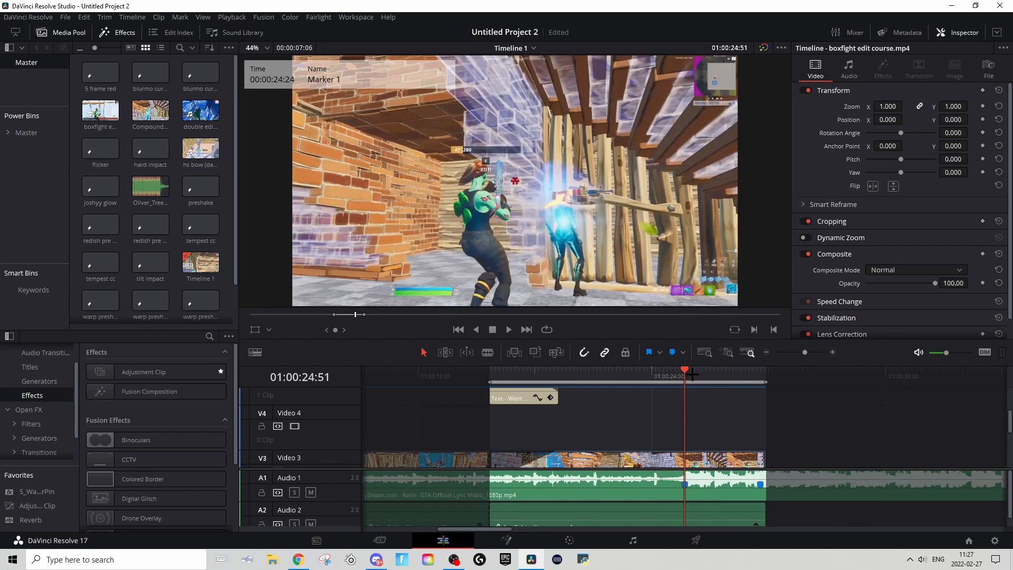
key("shift+v")
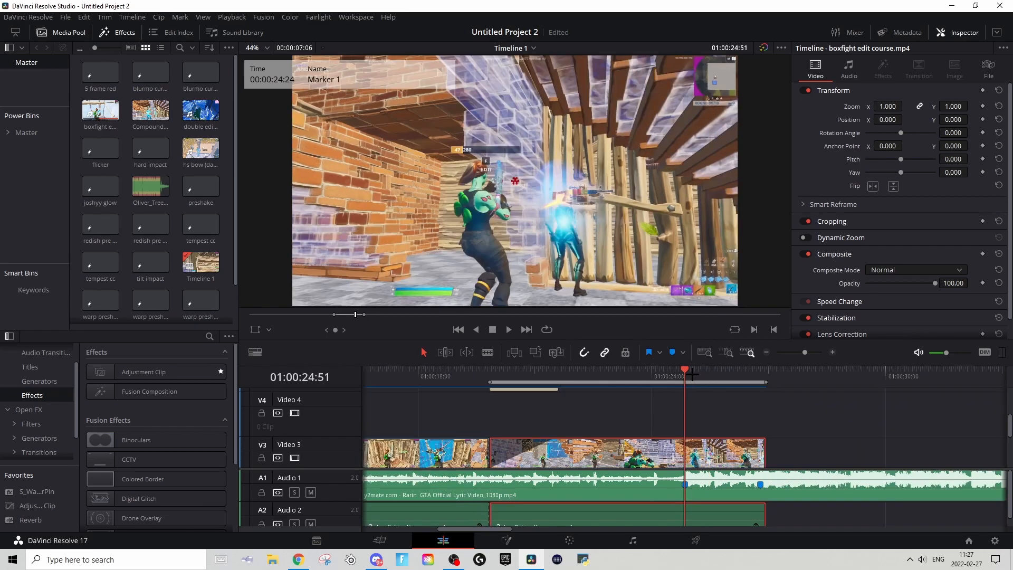
key("Left")
key("Right")
left_click_drag(153, 372, 493, 428)
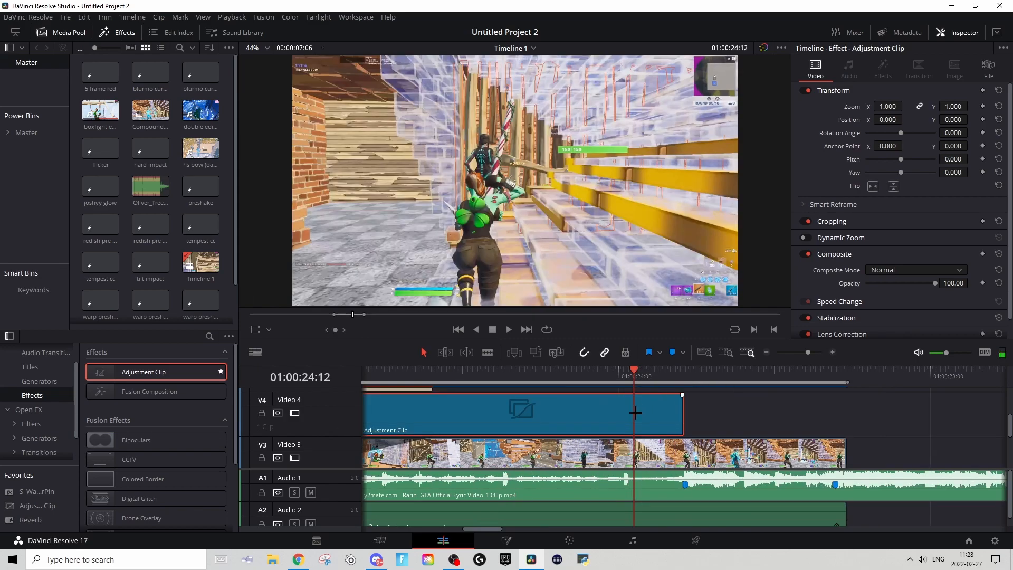
Step: Open the adjustment clip in Fusion and add a Camera Shake node between MediaIn1 and MediaOut1
left_click(506, 540)
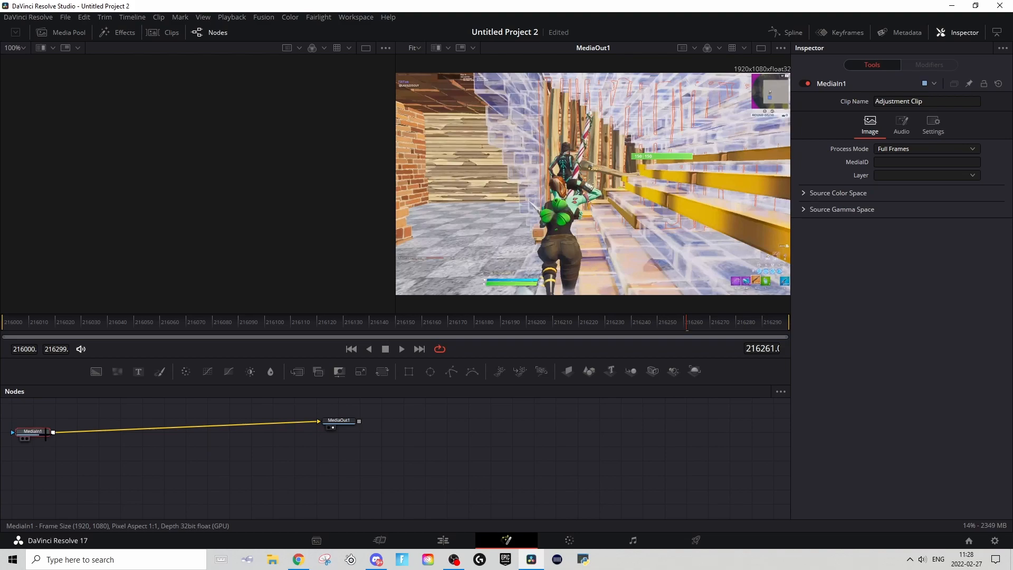
key("shift+space")
type("shake")
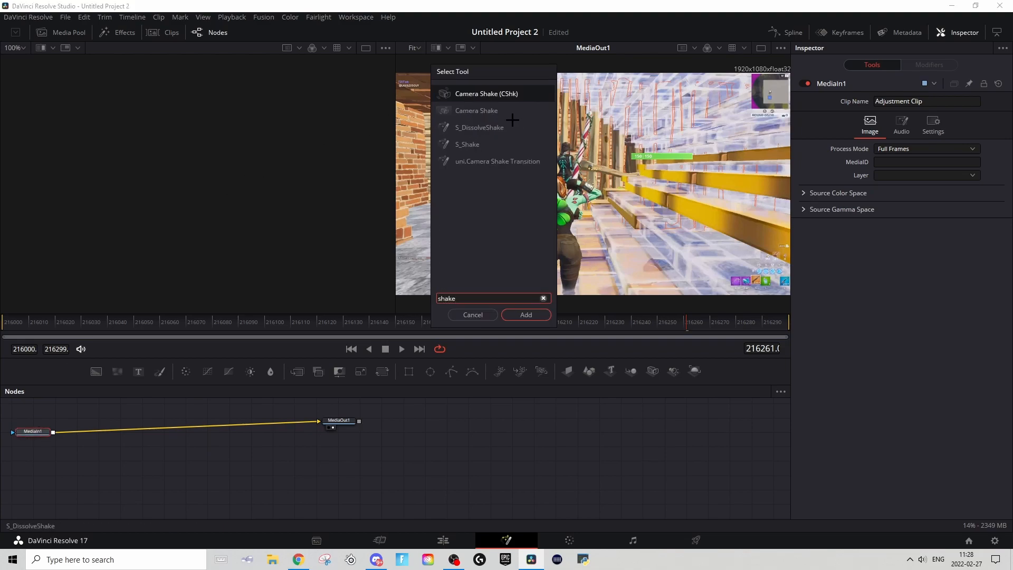
left_click(476, 107)
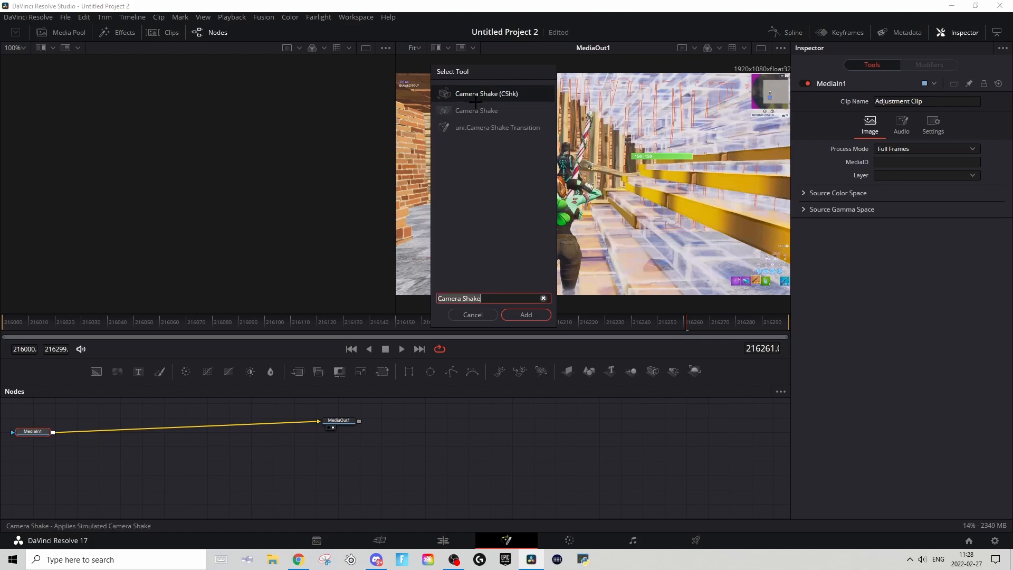
left_click(473, 108)
left_click(525, 315)
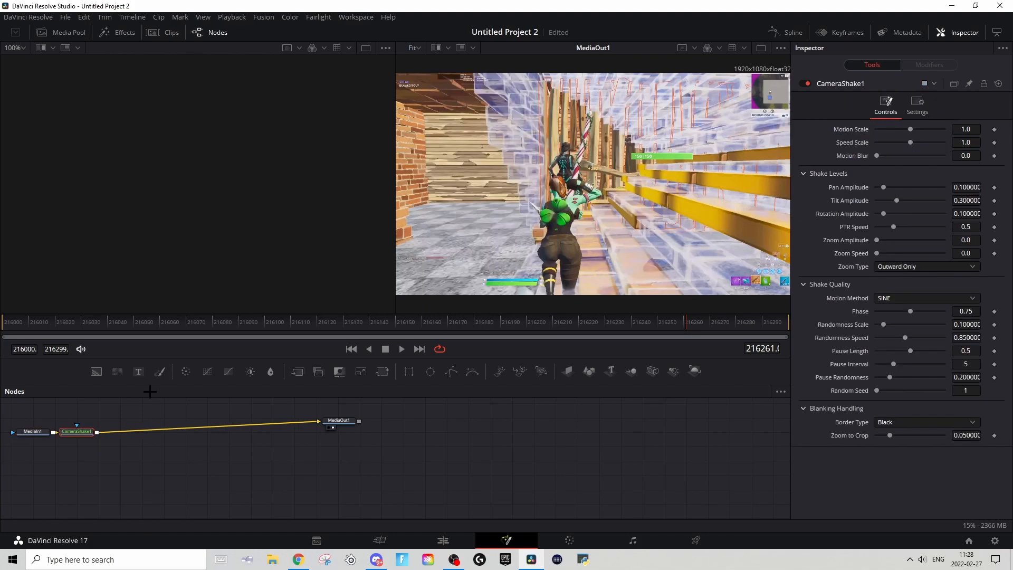
left_click_drag(72, 430, 90, 431)
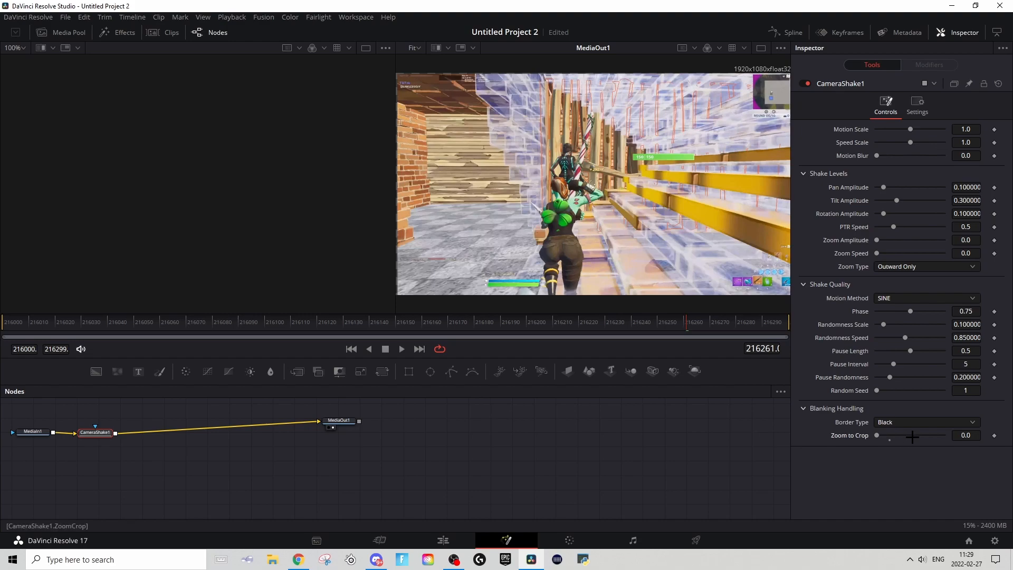
Step: Set the Camera Shake's Zoom to Crop to 0.0 and its Border Type to Reflect
left_click(885, 421)
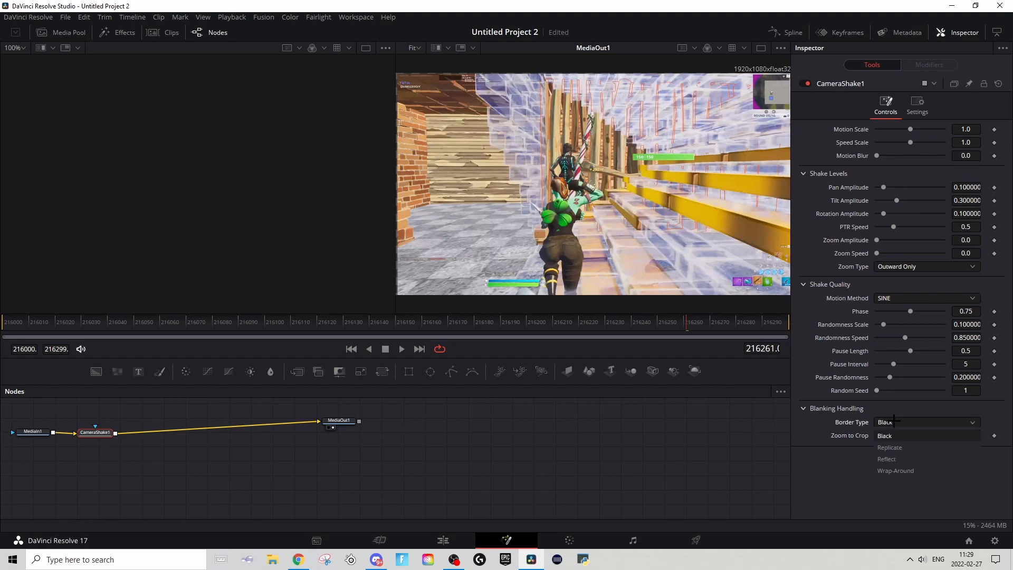
left_click(910, 457)
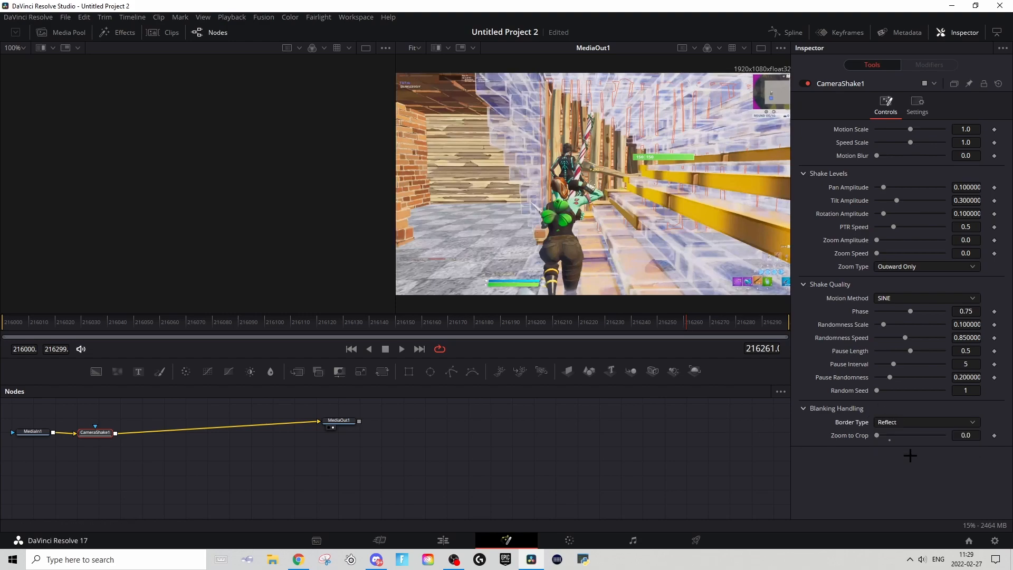
key("space")
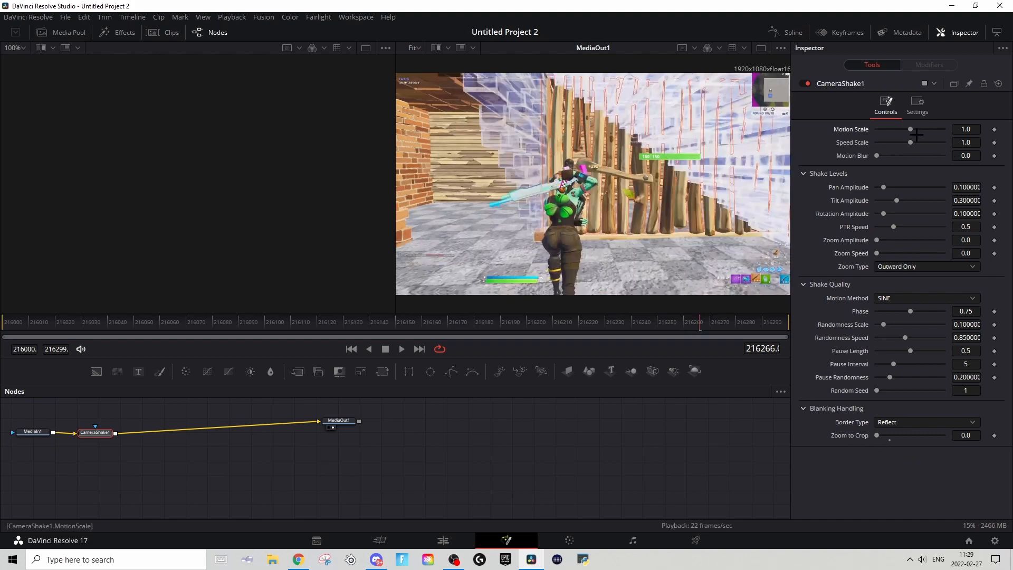
Step: Set the Camera Shake's Motion Scale to 2.0, Motion Blur to 1.0, Pan and Rotation Amplitude to 0.0, and PTR Speed to about 1.024
left_click_drag(911, 129, 943, 129)
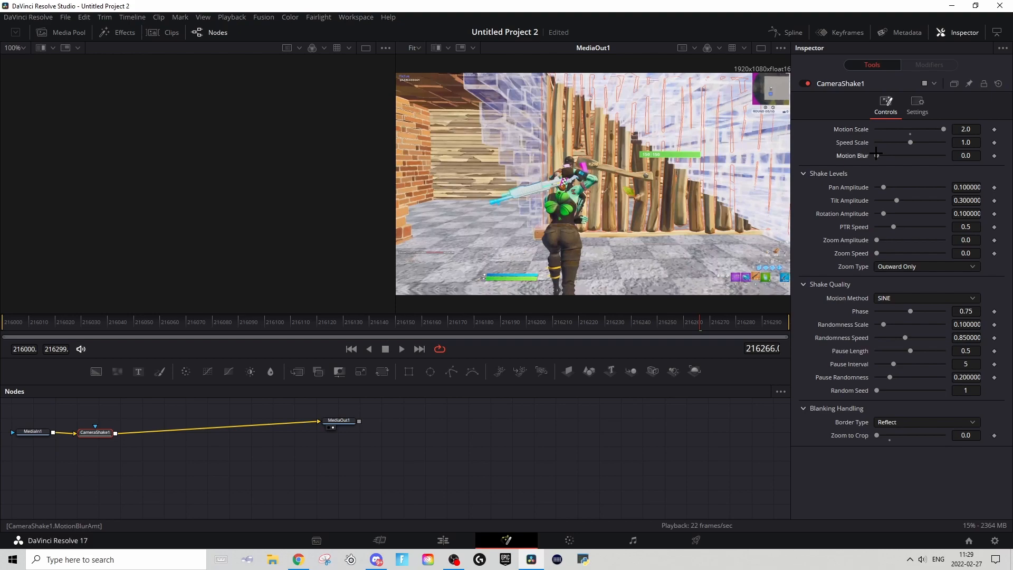
left_click_drag(877, 155, 981, 153)
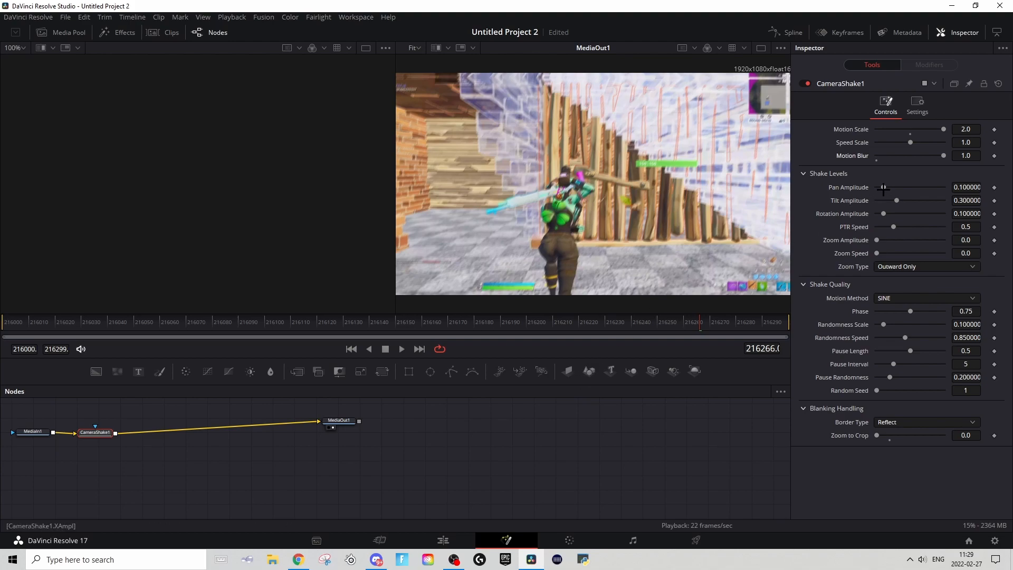
left_click_drag(883, 188, 874, 188)
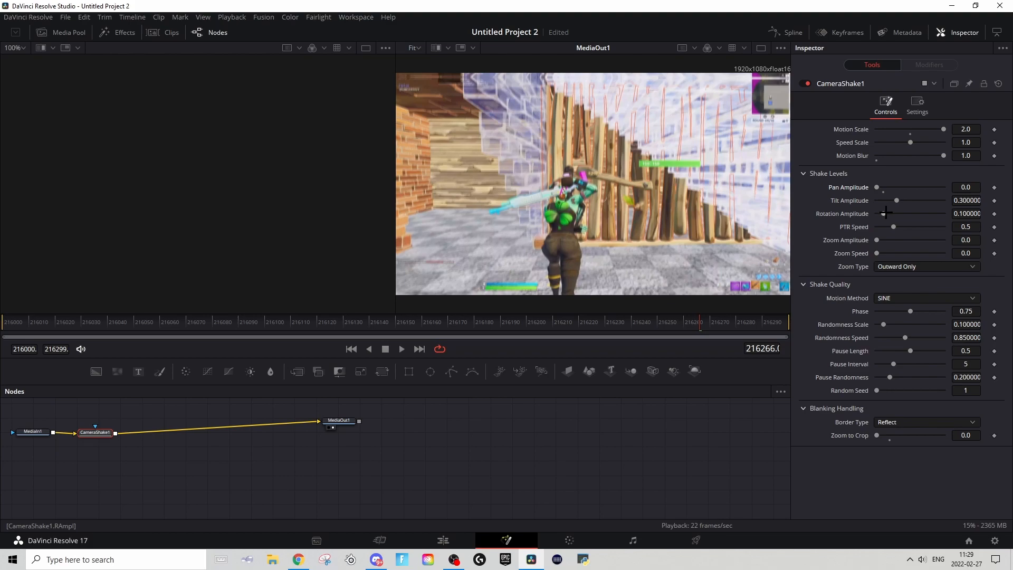
left_click_drag(884, 214, 728, 208)
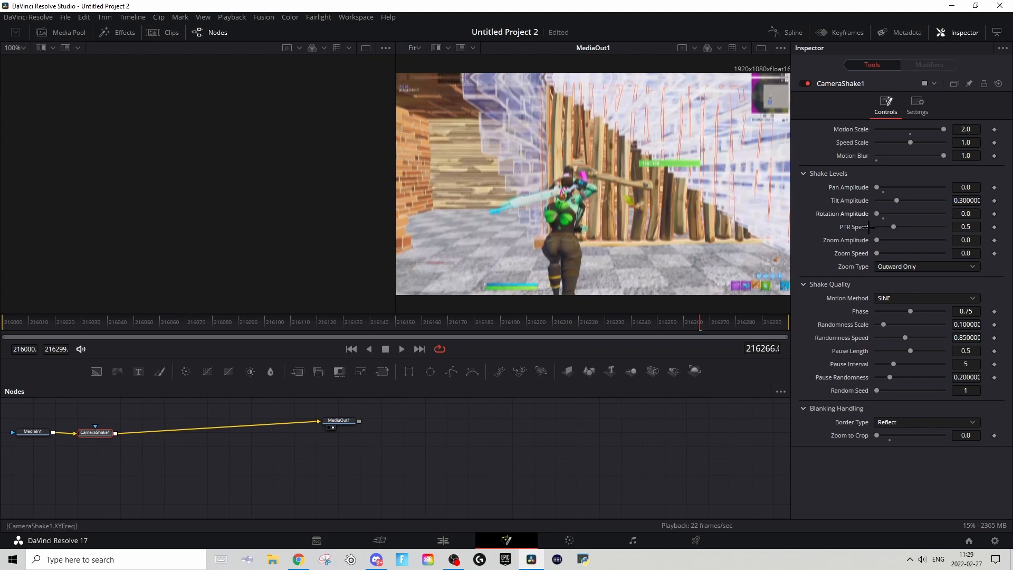
left_click_drag(893, 227, 911, 228)
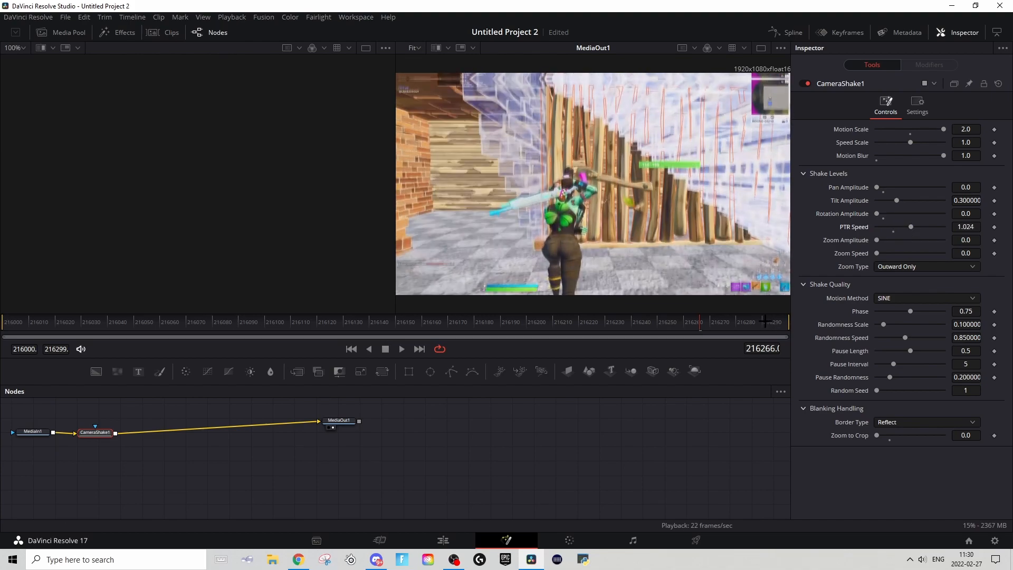
Step: Keyframe the Tilt Amplitude from 0.0 at frame 216270 to about 0.511 at the last frame, 216299
left_click_drag(742, 323, 781, 331)
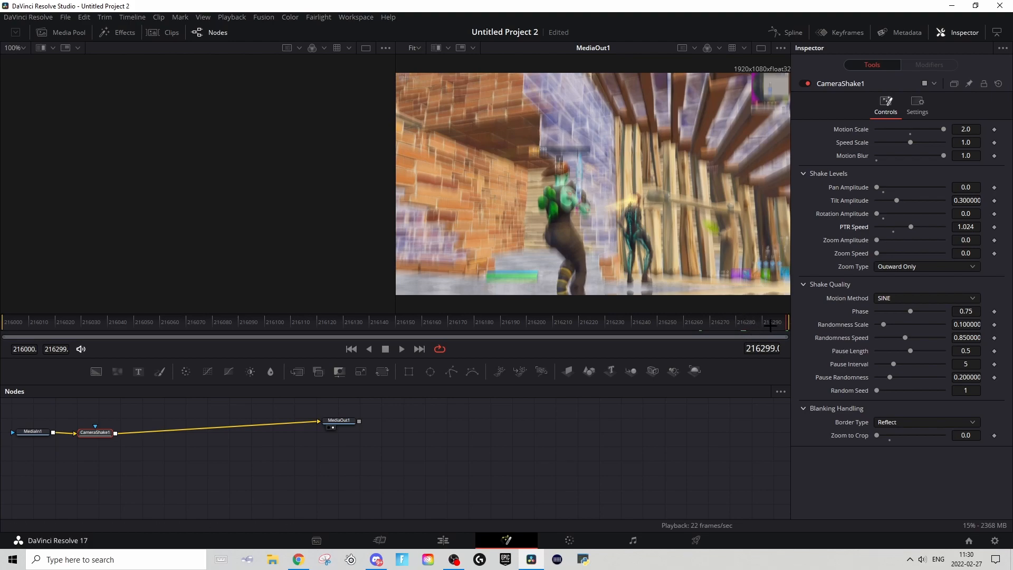
left_click_drag(773, 324, 711, 333)
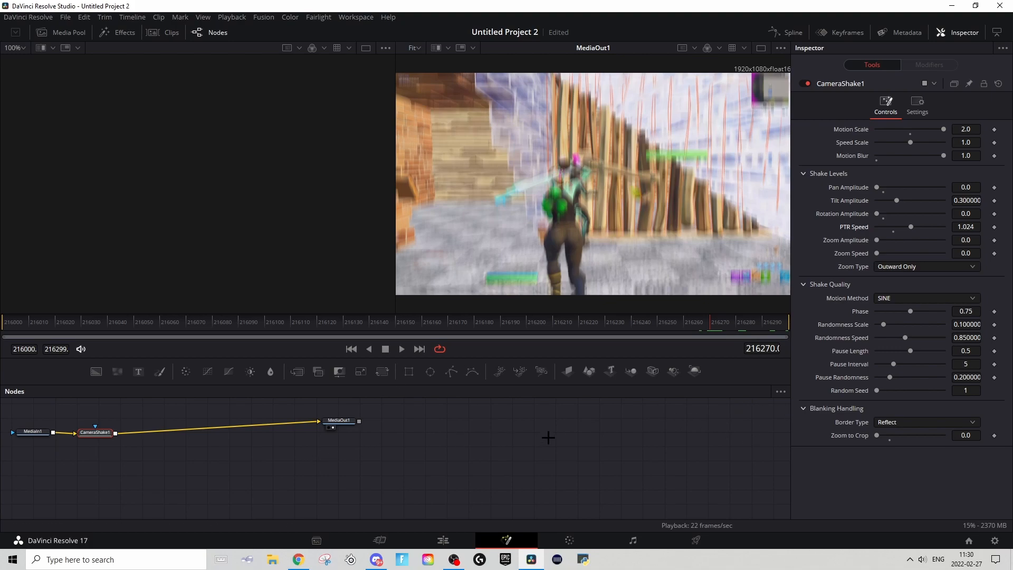
left_click(994, 200)
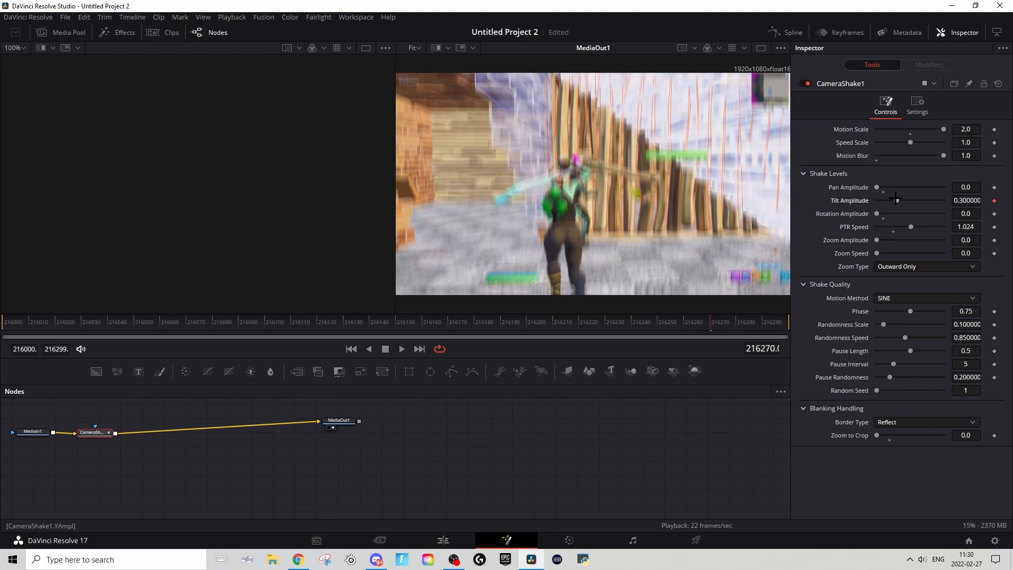
left_click_drag(896, 199, 719, 190)
left_click_drag(710, 326, 816, 320)
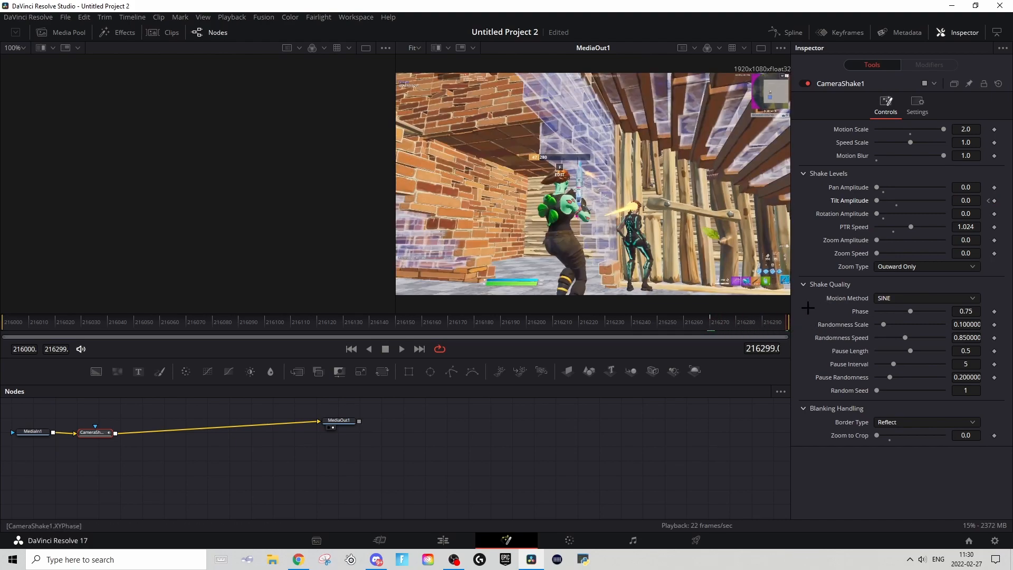
left_click_drag(977, 203, 1006, 204)
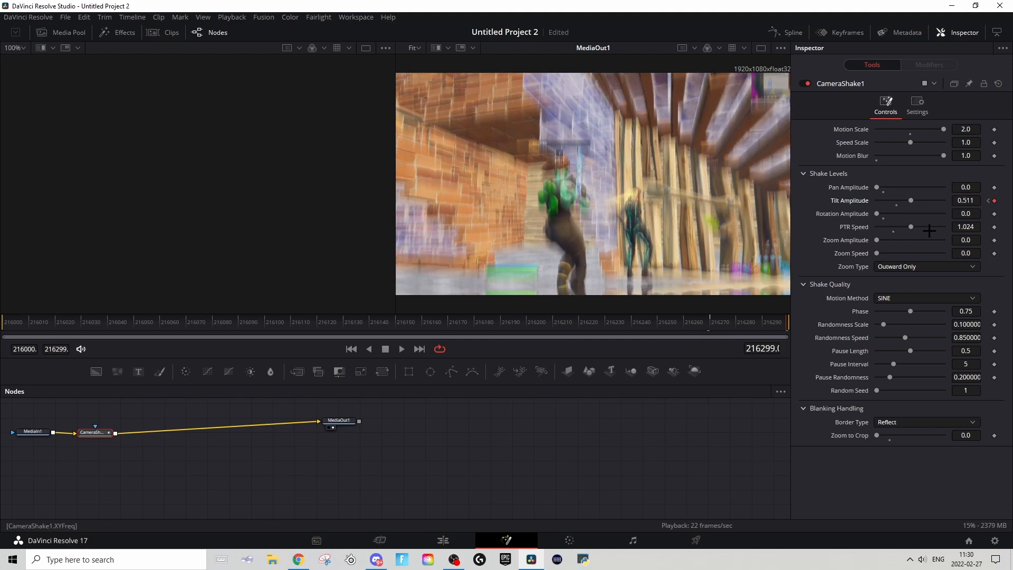
Step: Raise the PTR Speed to about 1.14 and scrub through the keyframed shake
left_click(750, 323)
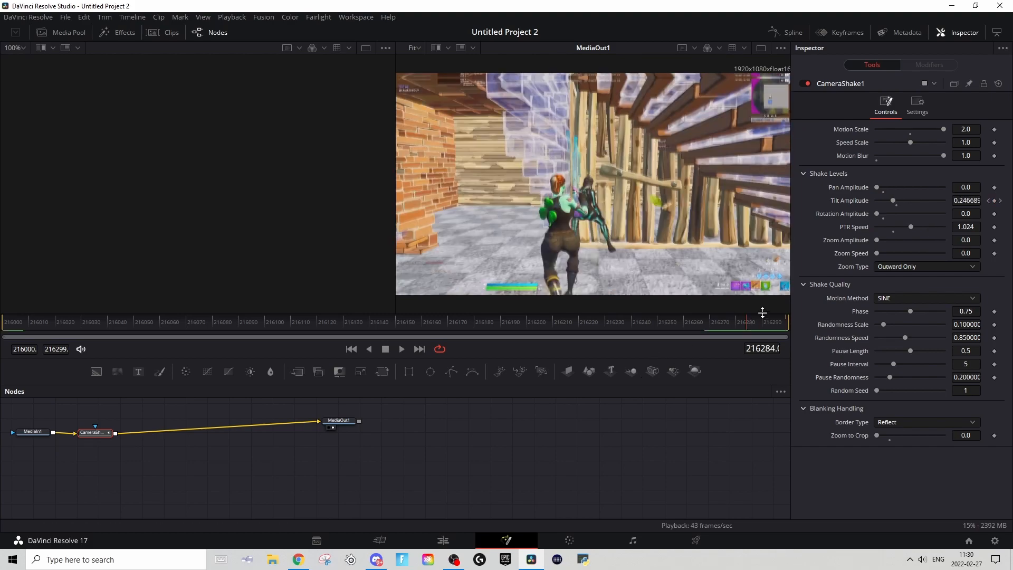
left_click(786, 323)
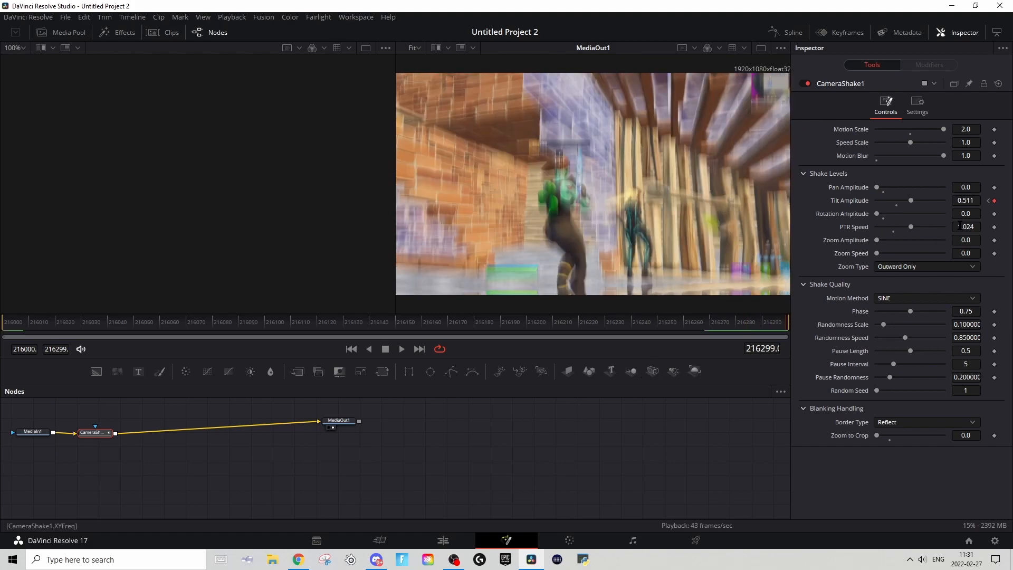
left_click_drag(960, 226, 974, 226)
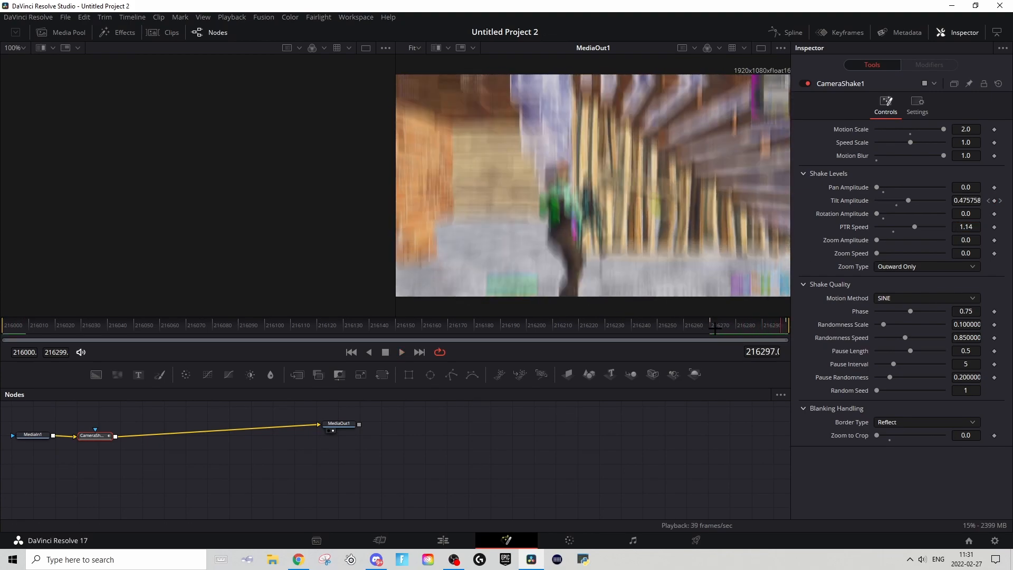
left_click_drag(741, 331, 768, 326)
Step: Display the Tilt Amplitude curve of CameraShake1 in the Spline editor, fitted to the graph area
scroll(615, 412, "up", 3)
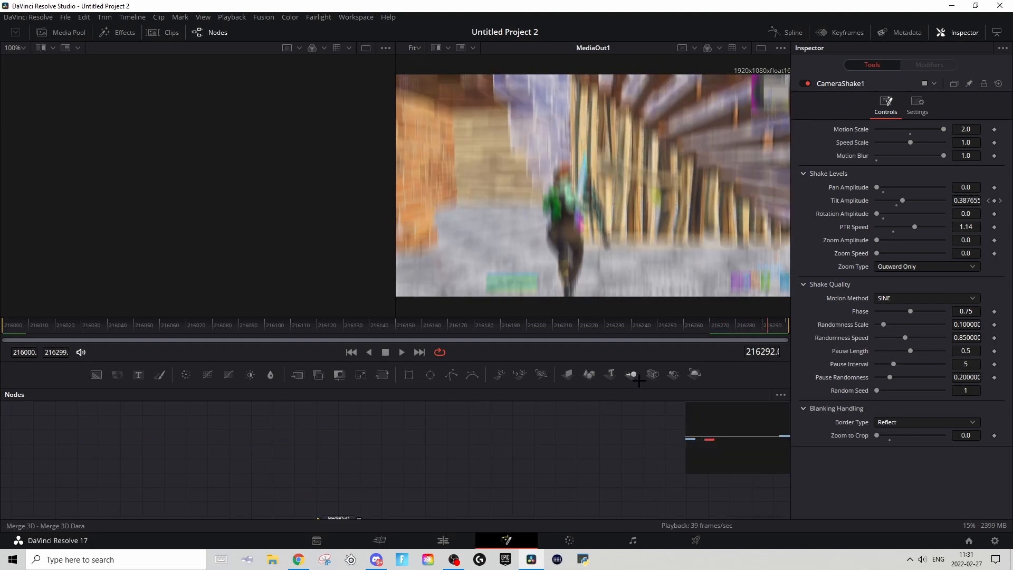
scroll(614, 412, "up", 1)
scroll(614, 413, "down", 2)
left_click_drag(377, 468, 551, 476)
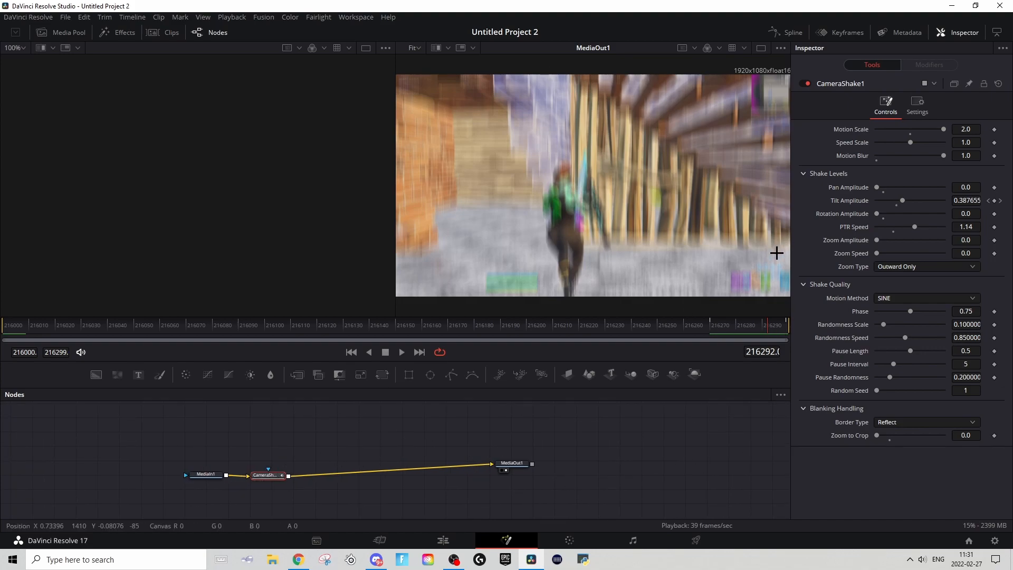
left_click(790, 32)
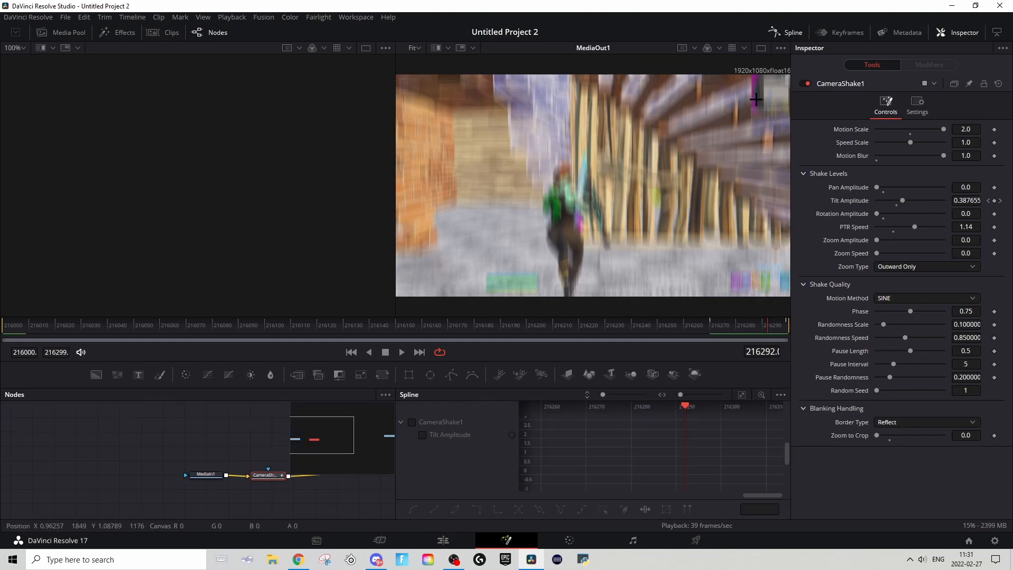
left_click(422, 435)
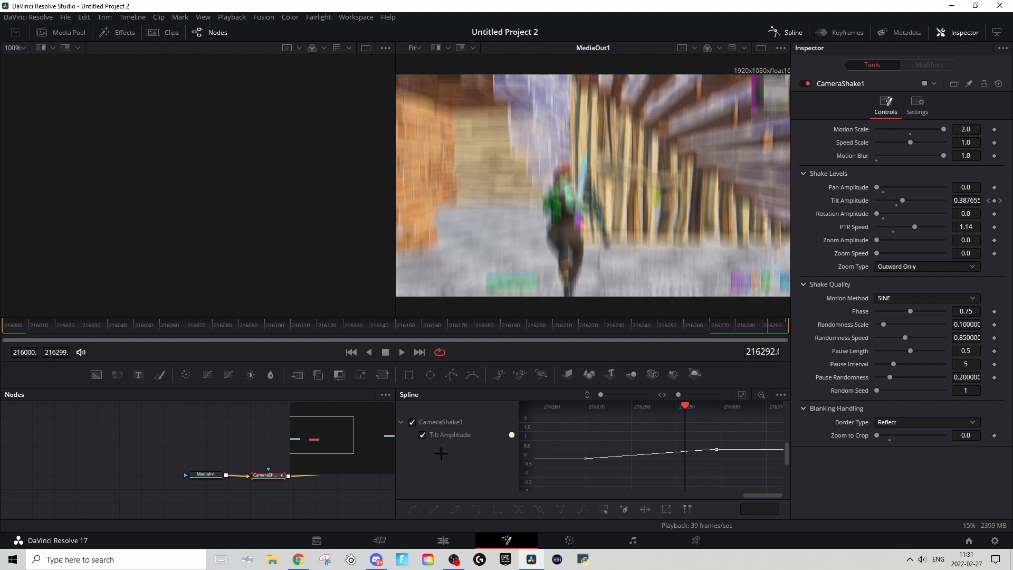
left_click(735, 395)
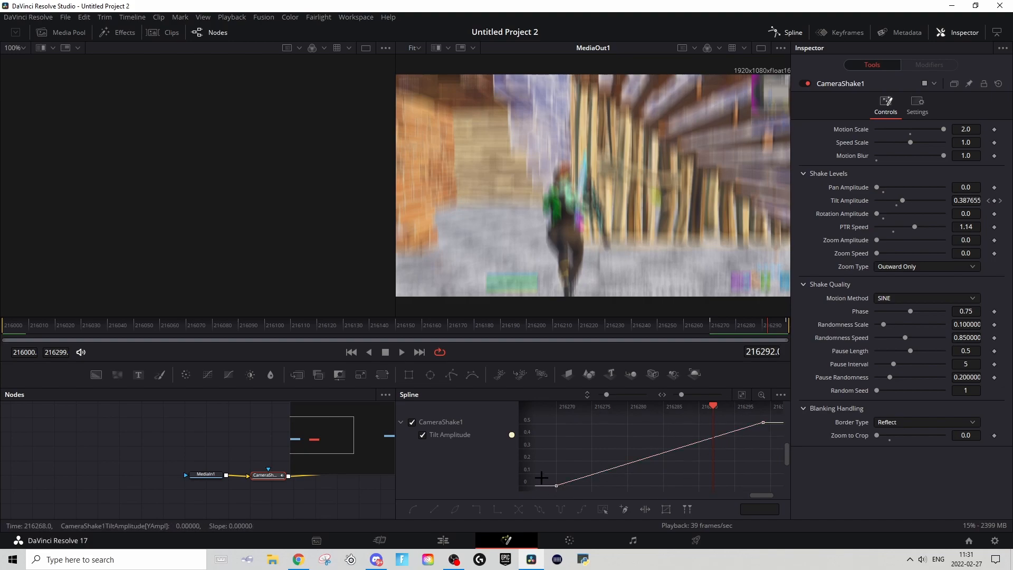
Step: Shape the Tilt Amplitude curve so it stays flat after the first keyframe and rises steeply into the last one
left_click(556, 485)
left_click_drag(629, 465, 745, 486)
left_click(763, 422)
left_click_drag(697, 442, 737, 469)
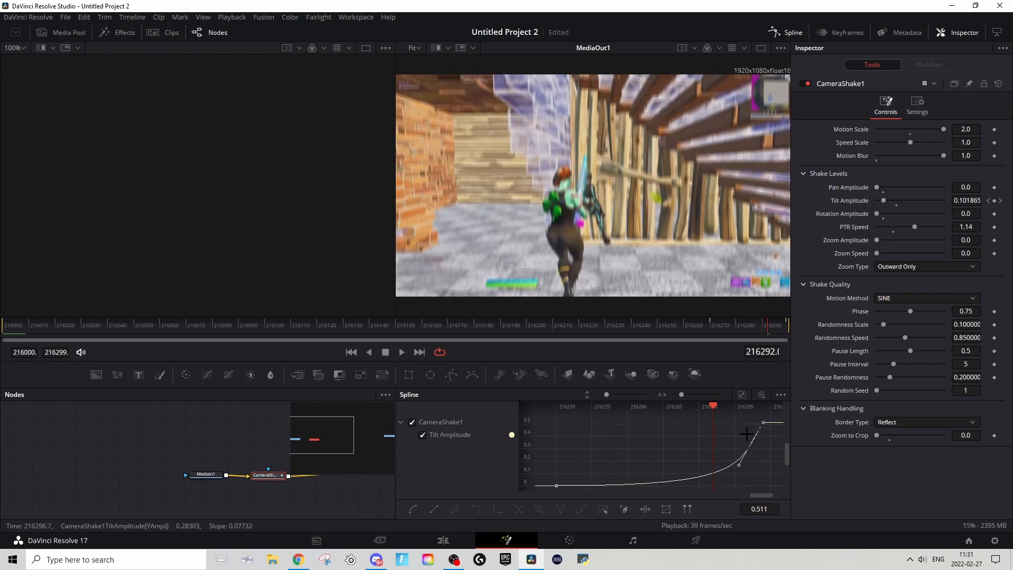
Step: Preview the eased shake near the clip's end and raise the PTR Speed to about 1.37
left_click(727, 326)
key("space")
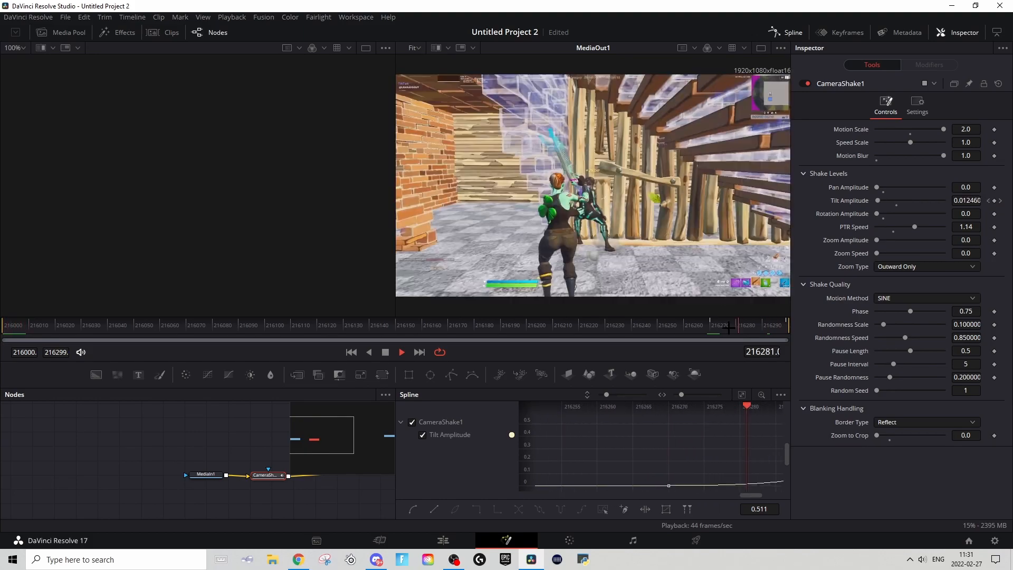
left_click(778, 326)
left_click_drag(777, 326, 786, 325)
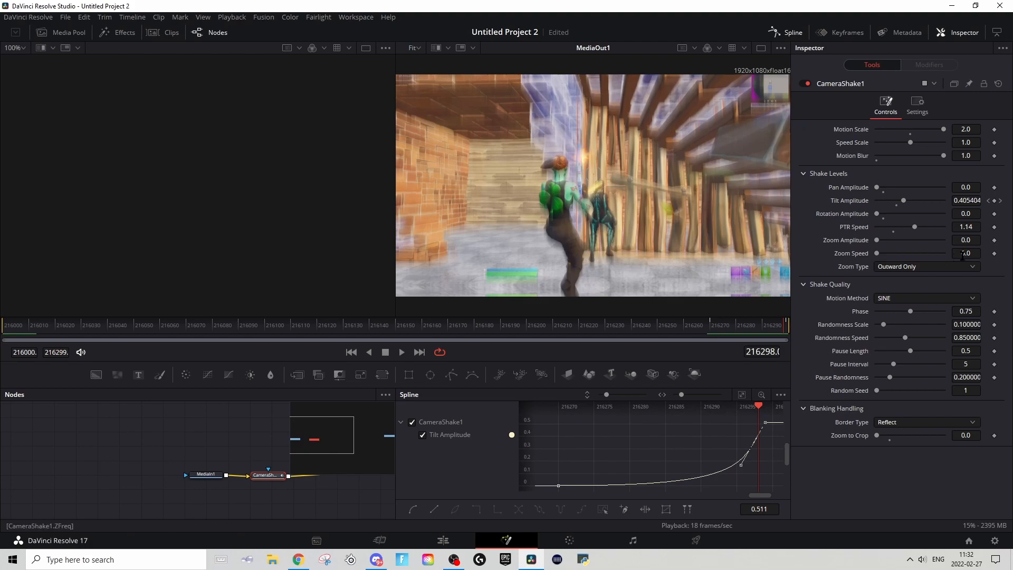
left_click_drag(913, 226, 922, 227)
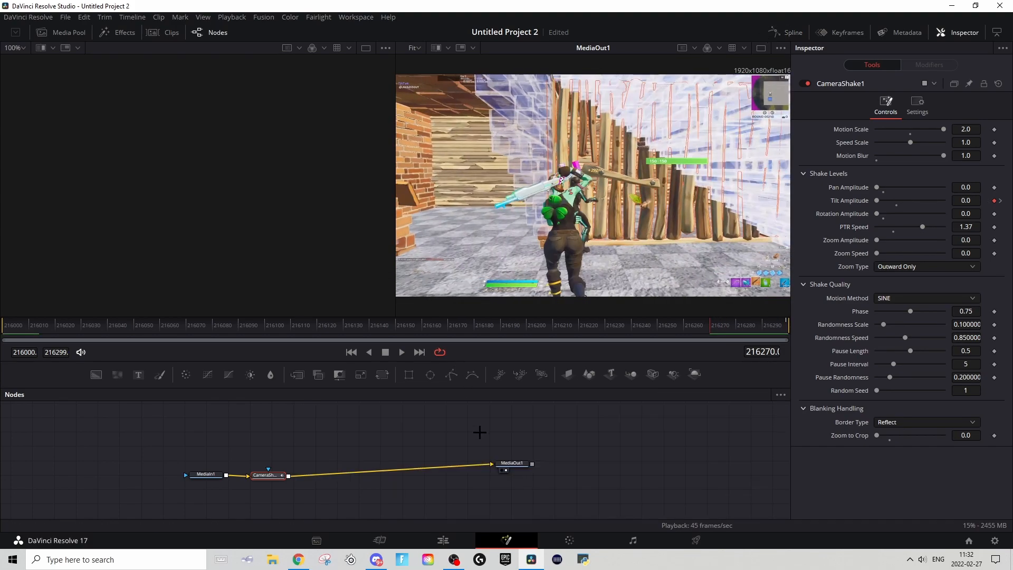
Step: Add a Color Corrector node directly after CameraShake1 in the node chain
left_click(469, 504)
left_click(268, 476)
key("shift+space")
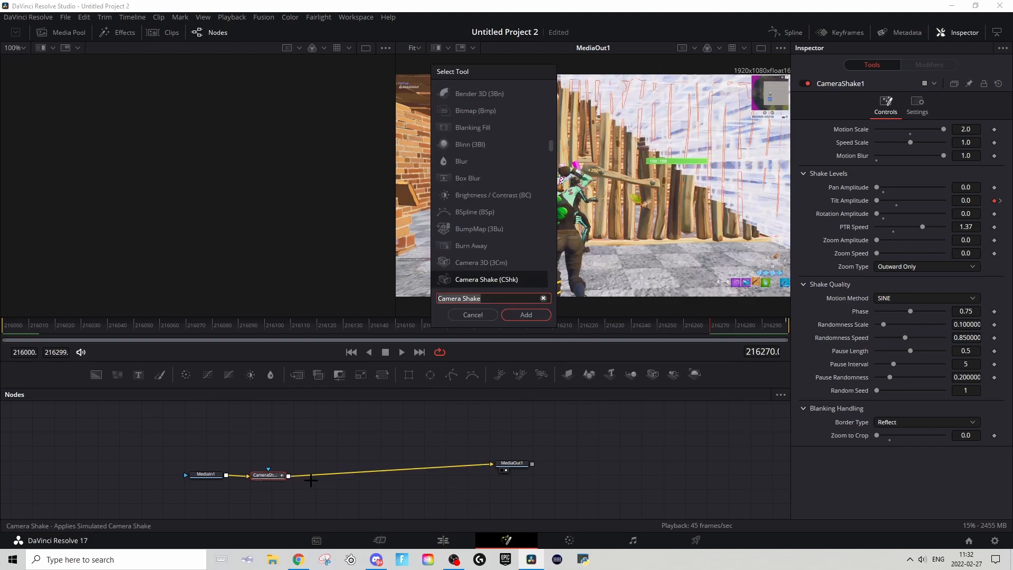
type("cc")
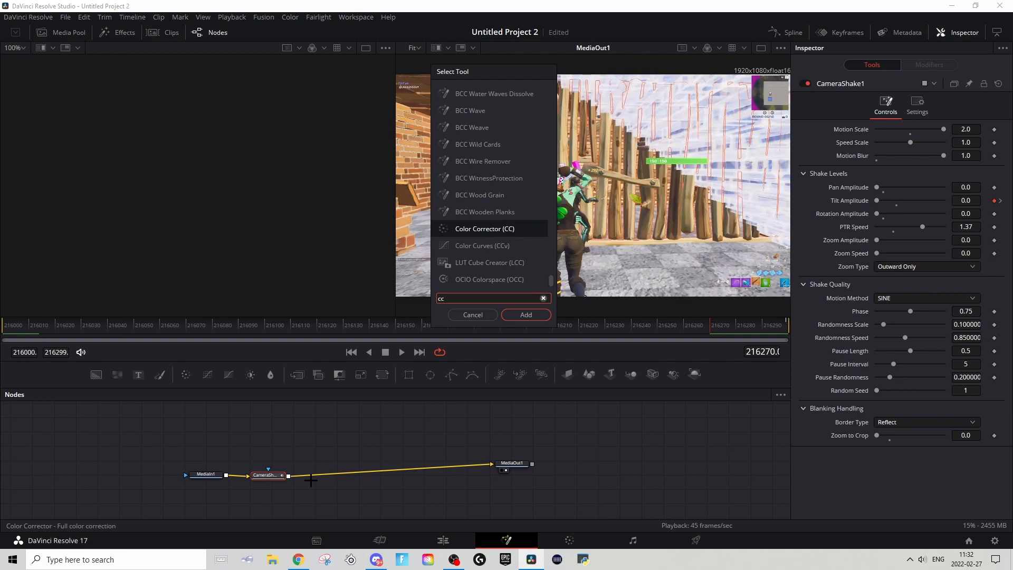
key("Return")
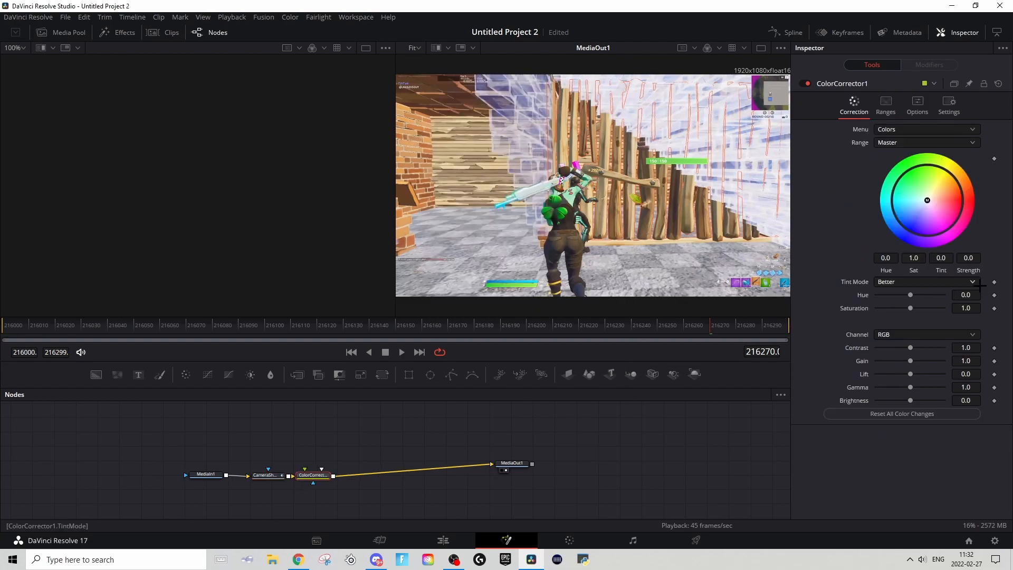
Step: Keyframe the Color Corrector's Saturation at frame 216270, and lower it to 0.074 at frame 216299
left_click(995, 308)
left_click_drag(756, 324, 789, 324)
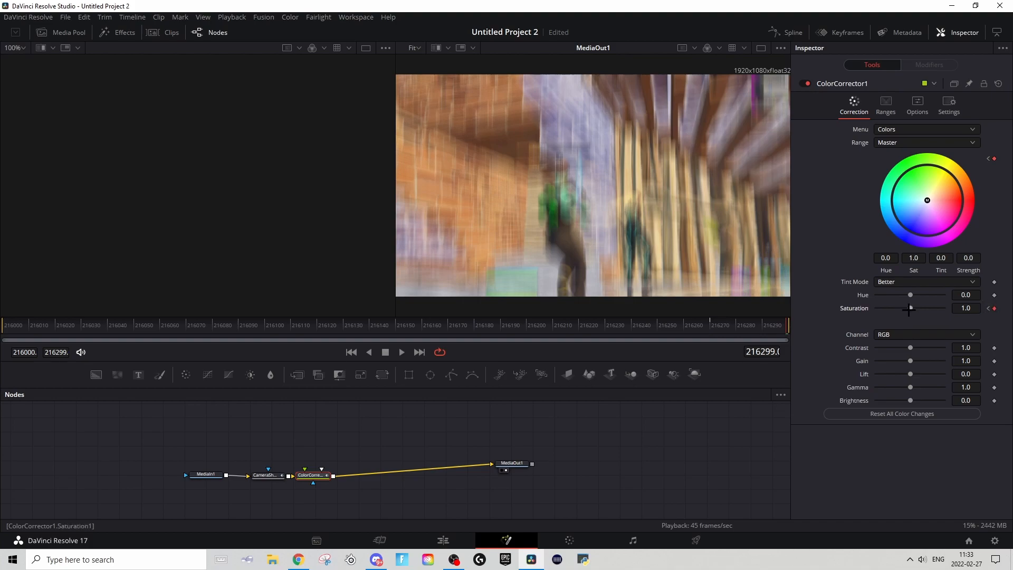
left_click_drag(911, 309, 889, 310)
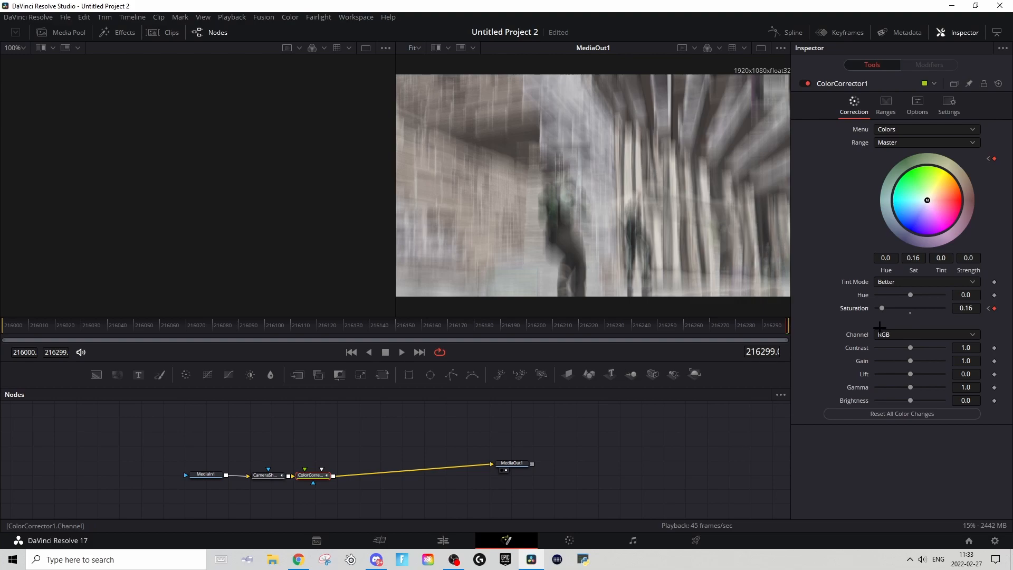
left_click_drag(882, 308, 880, 308)
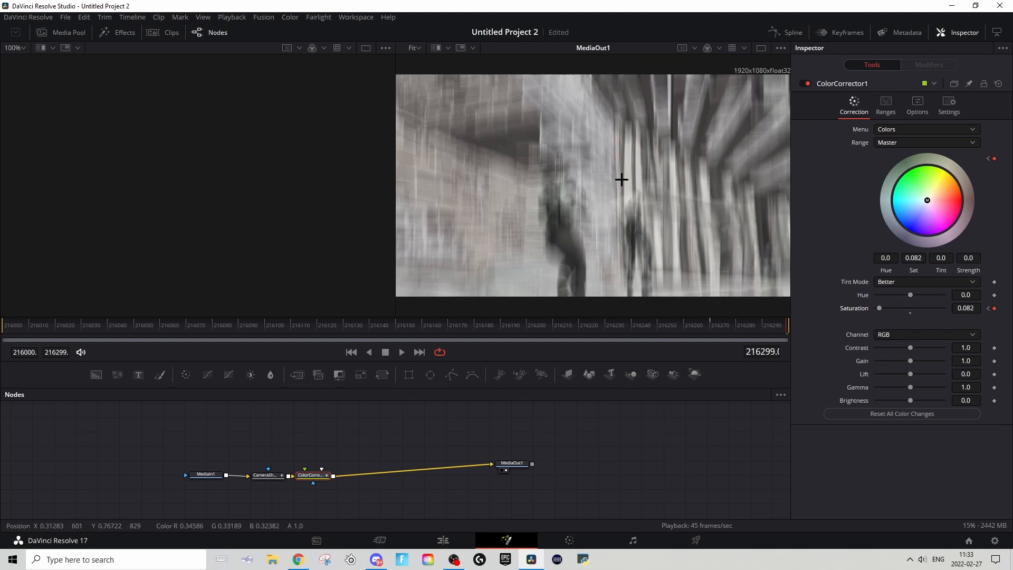
left_click_drag(955, 304, 951, 304)
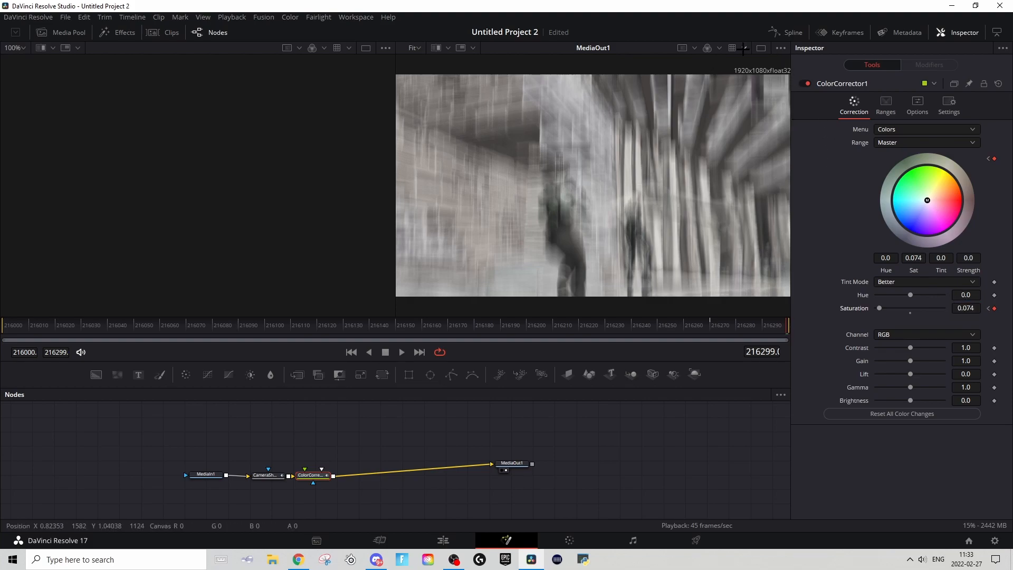
Step: Display only the ColorCorrector1 Saturation curve in the Spline editor, fitted to the graph area
left_click(788, 32)
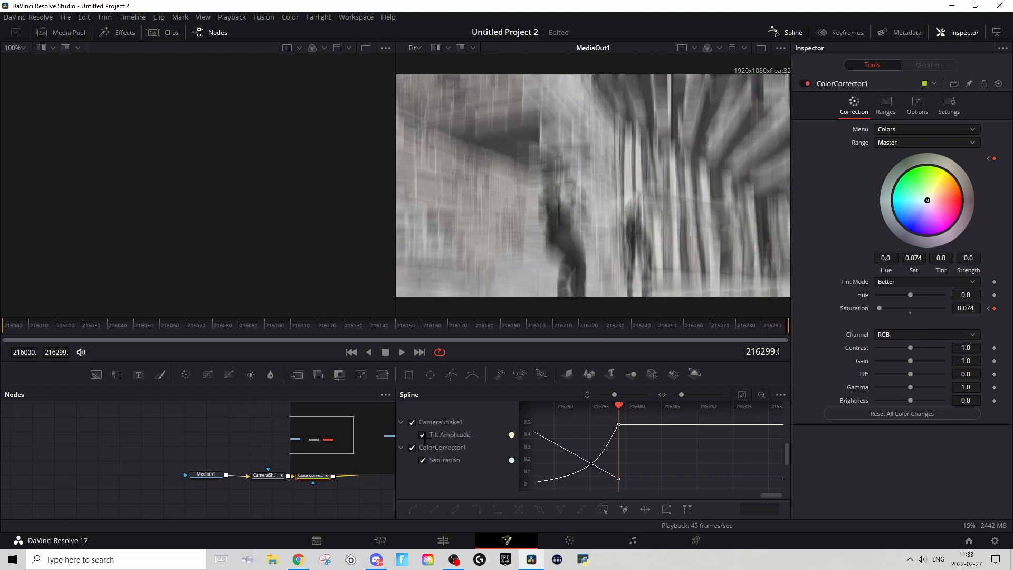
left_click(412, 422)
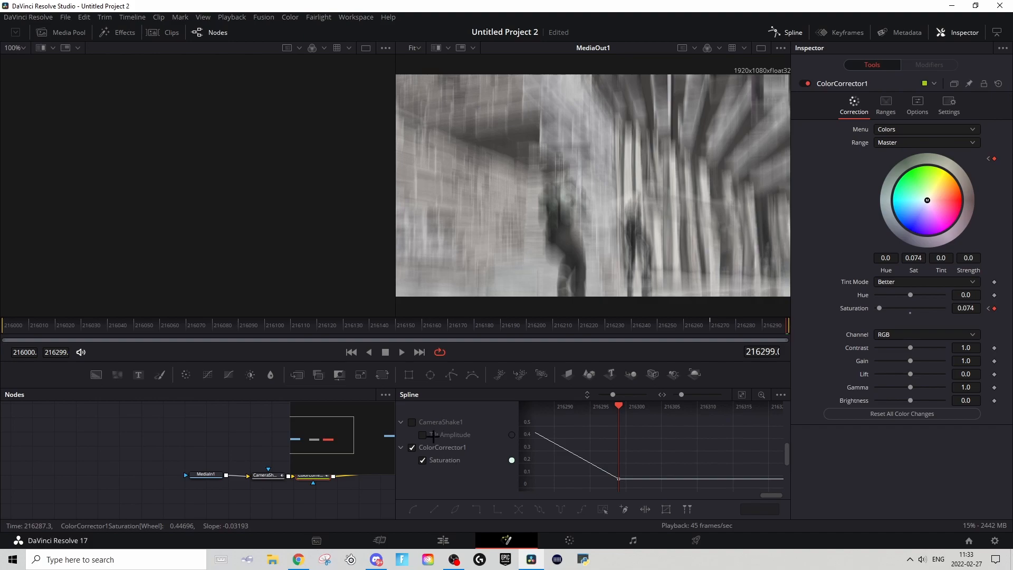
left_click(742, 394)
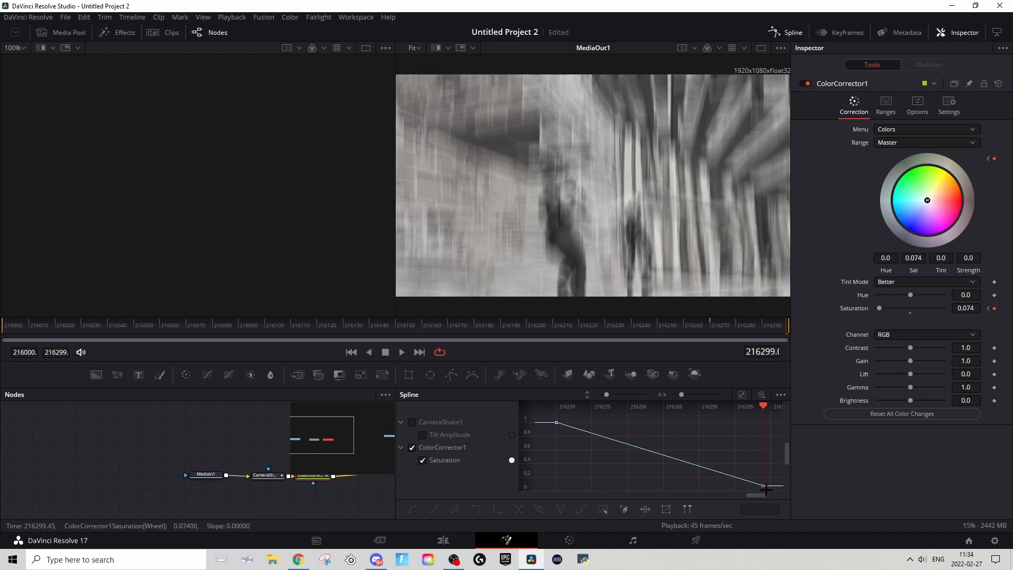
Step: Ease the Saturation curve so it stays flat after the first keyframe and falls steeply into the last one
left_click(556, 422)
left_click_drag(622, 446, 745, 424)
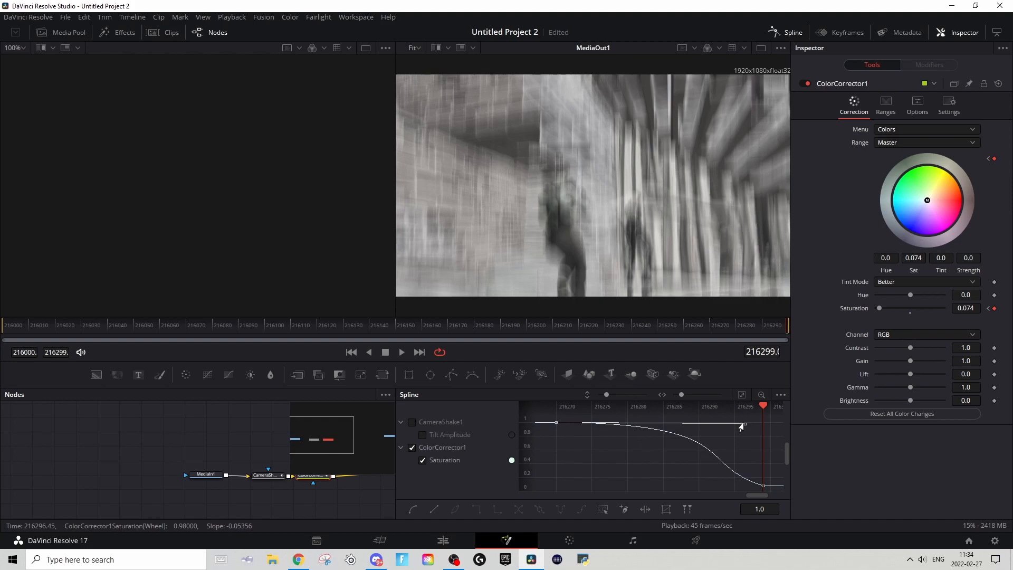
left_click_drag(762, 488, 729, 451)
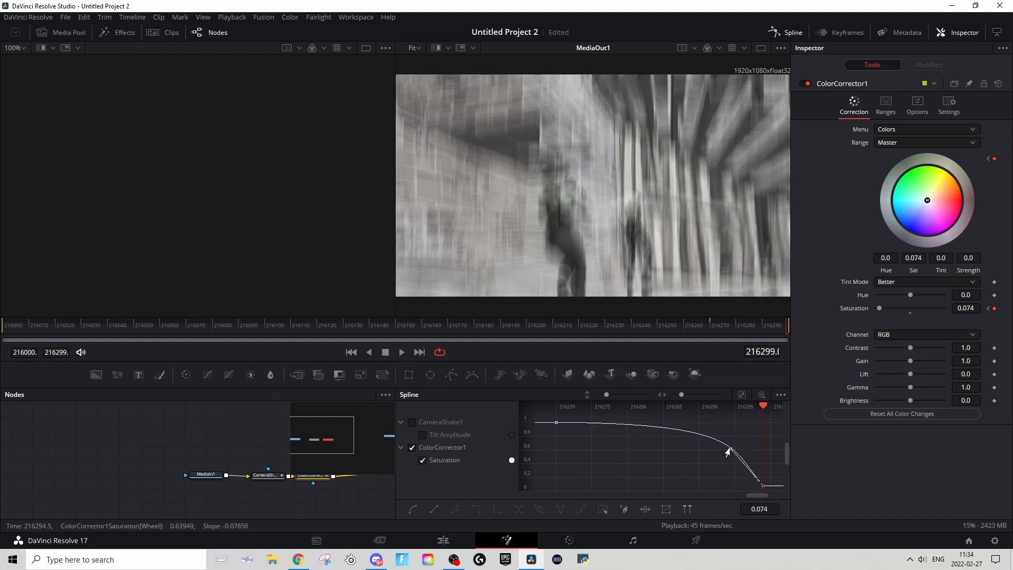
Step: Preview the desaturating shake in Fusion from about frame 216270, and play it back on the Edit page timeline
left_click(716, 326)
key("space")
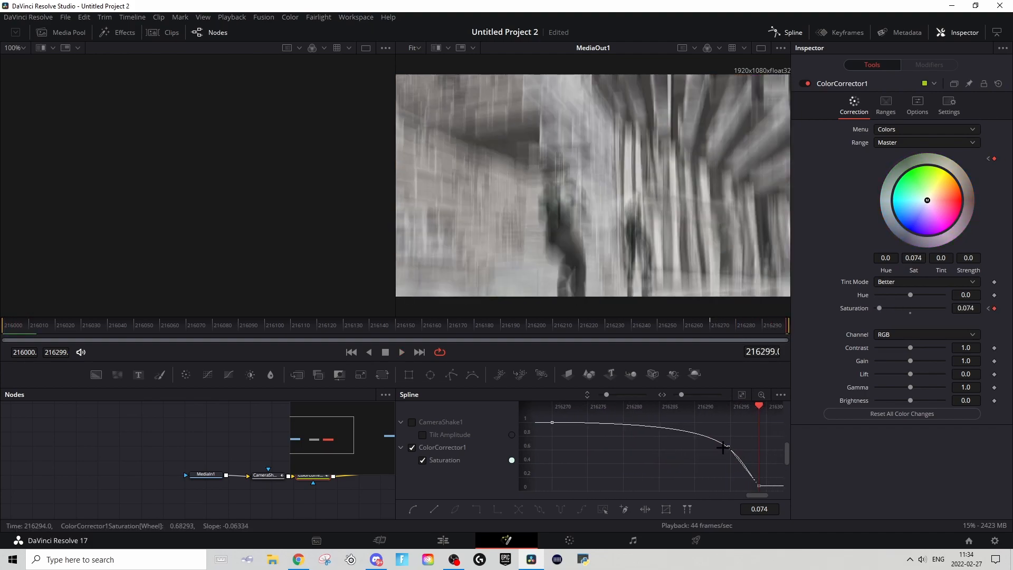
left_click(444, 540)
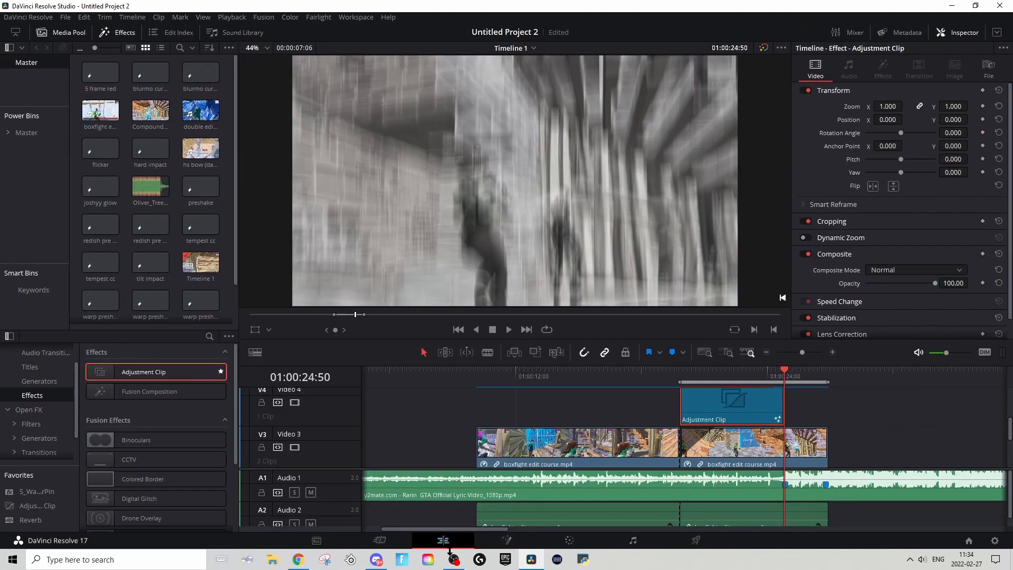
left_click(766, 373)
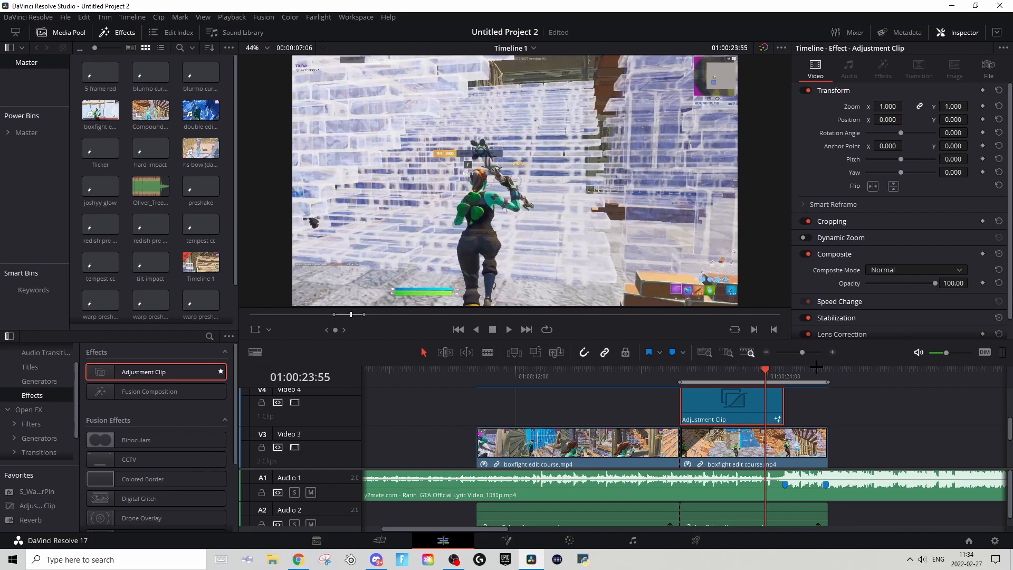
key("space")
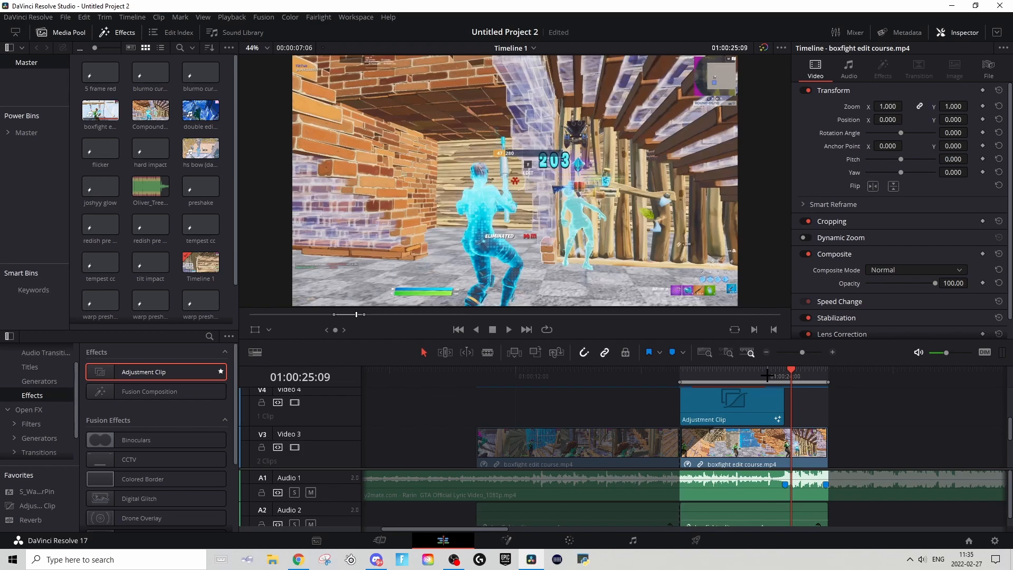
Step: Place a second adjustment clip on Video 4 starting at Marker 1 and open it in Fusion
left_click(785, 377)
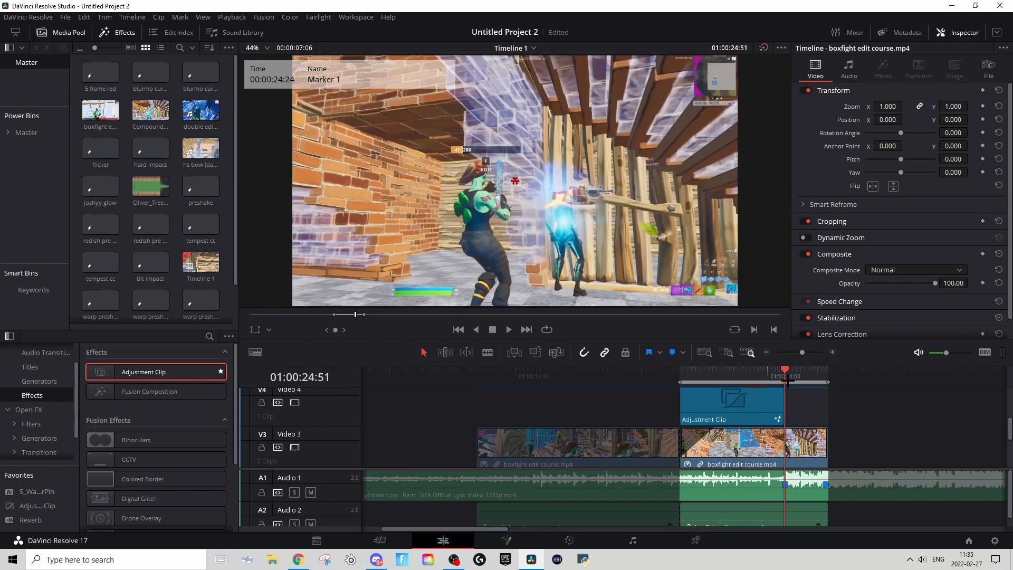
left_click_drag(99, 369, 790, 403)
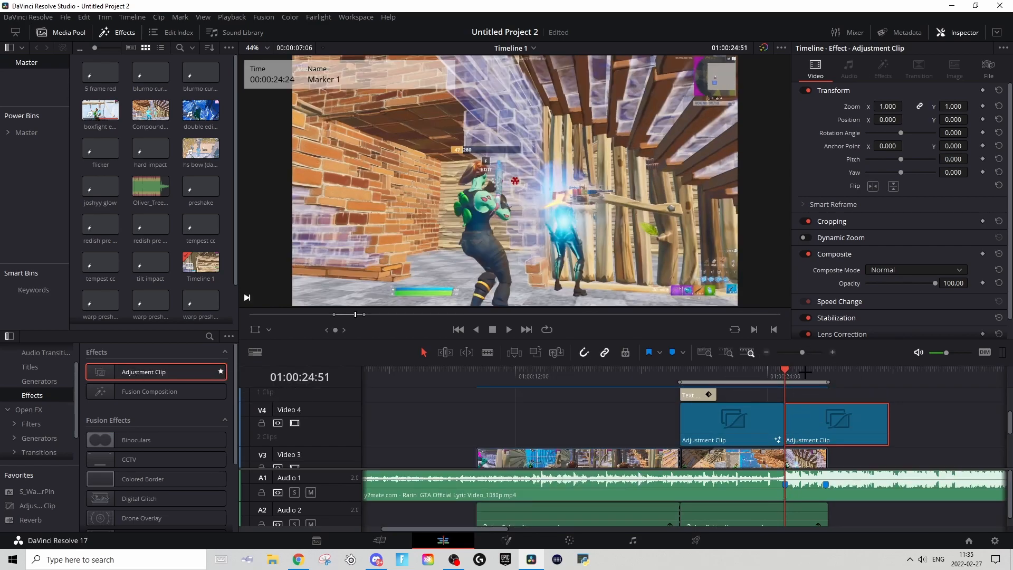
left_click(810, 375)
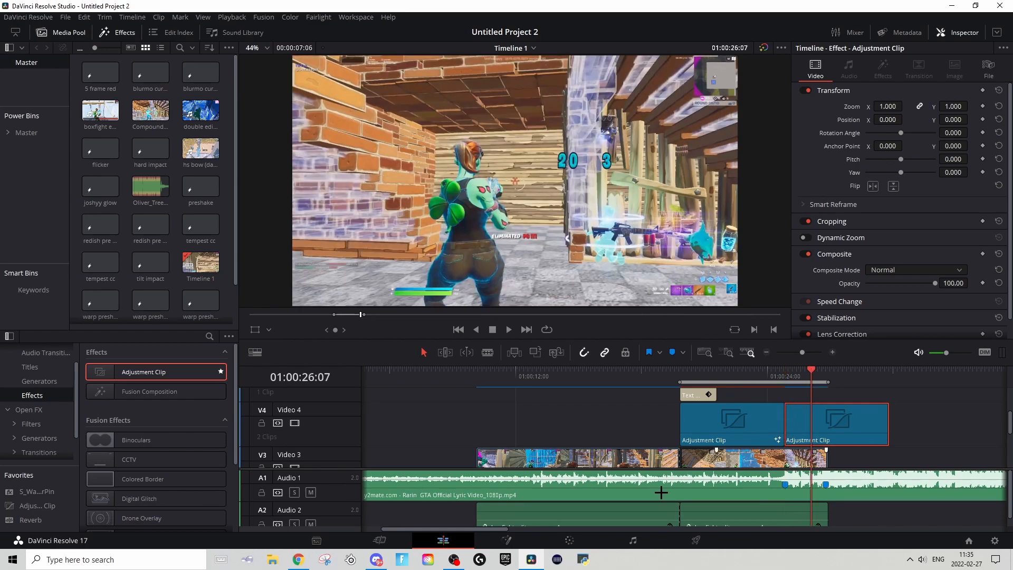
left_click(507, 540)
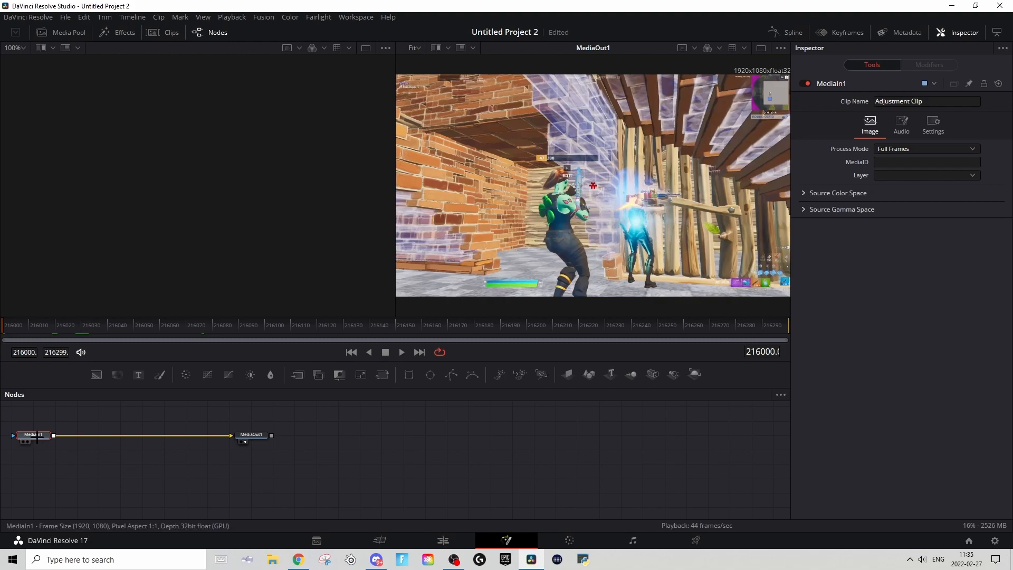
Step: Insert a Waviness node between MediaIn1 and MediaOut1
key("shift+space")
type("cc")
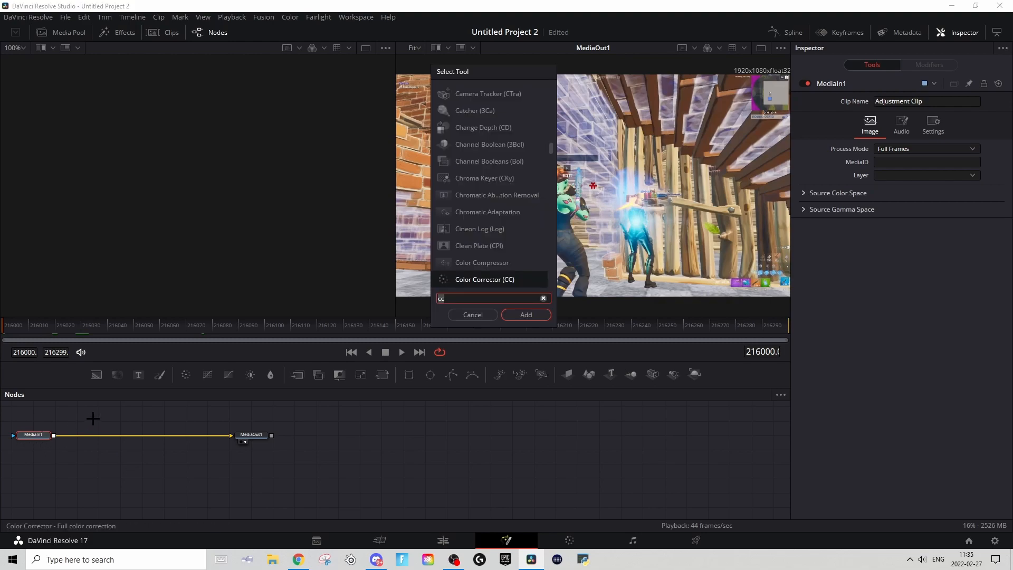
key("BackSpace")
key("BackSpace")
type("wavi")
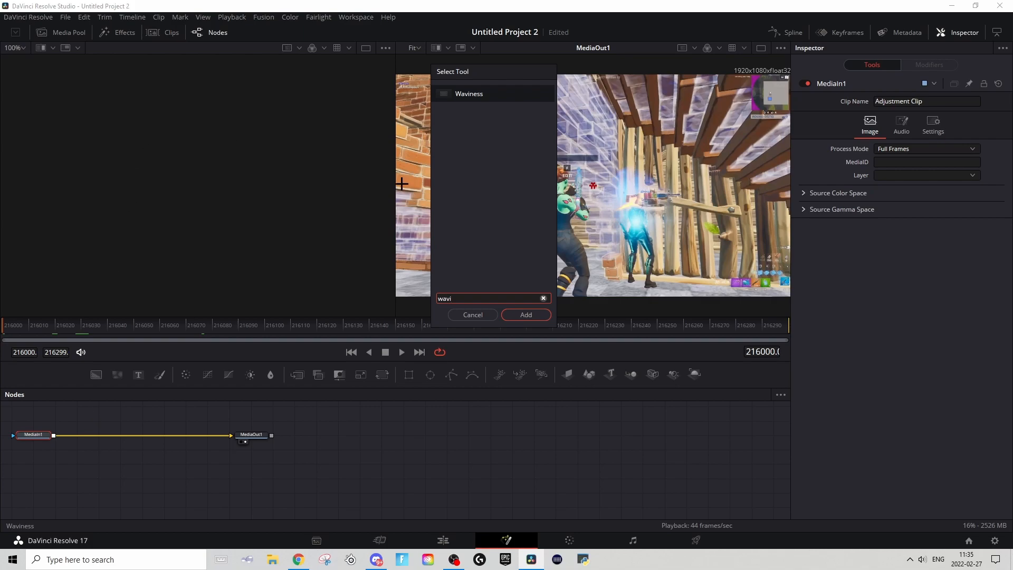
key("Return")
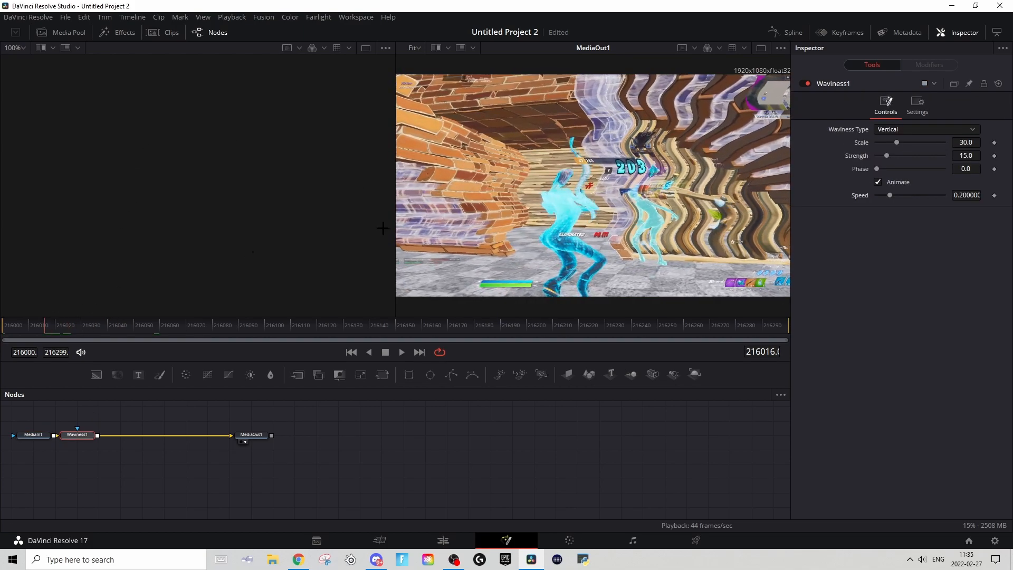
Step: Set the Waviness Type to Horizontal and return to frame 216000
left_click(891, 130)
left_click(894, 143)
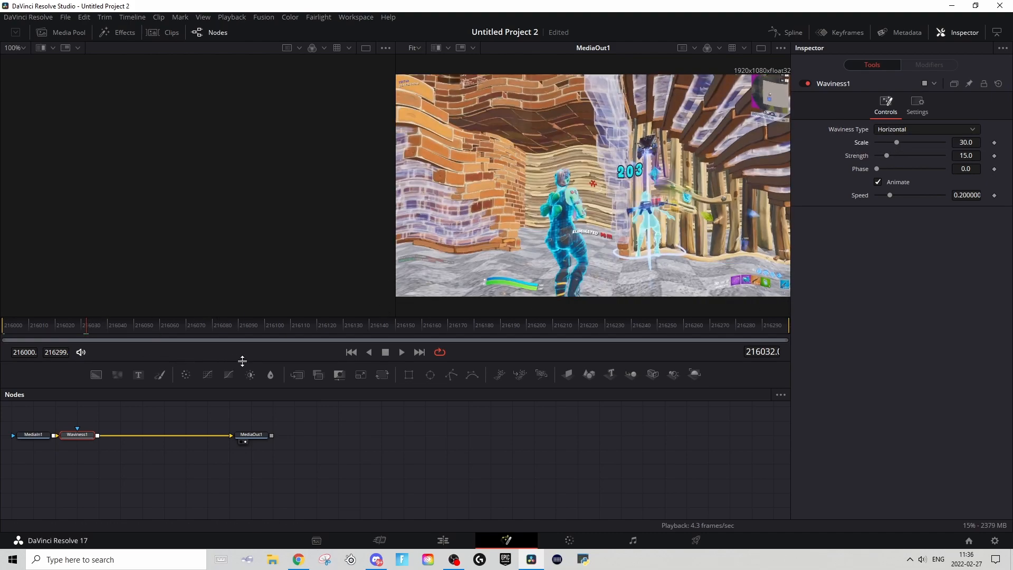
left_click_drag(72, 322, 7, 255)
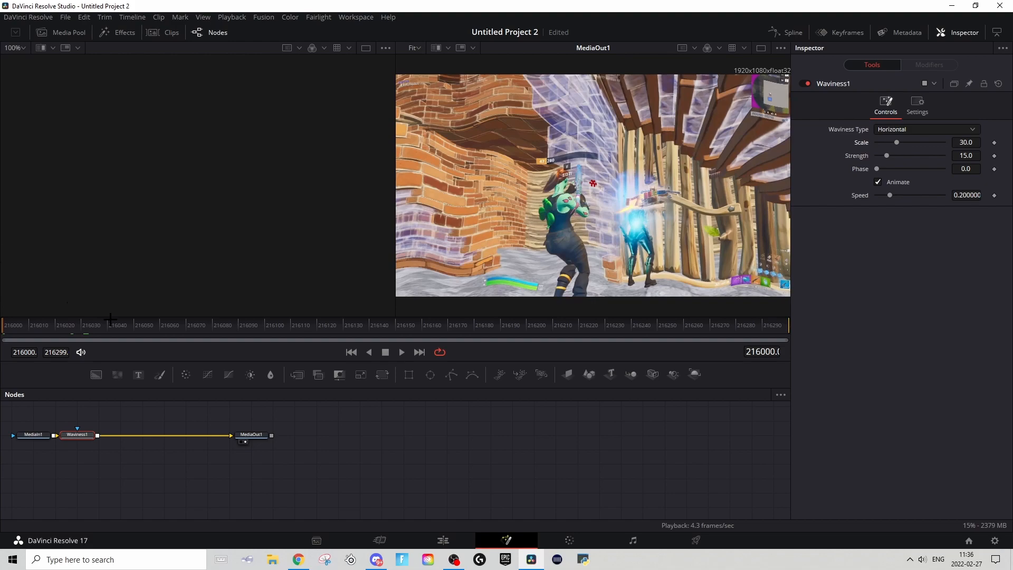
Step: Keyframe the Waviness Scale on frame 216000 with a value of 16.7
left_click(995, 143)
left_click_drag(972, 142, 952, 142)
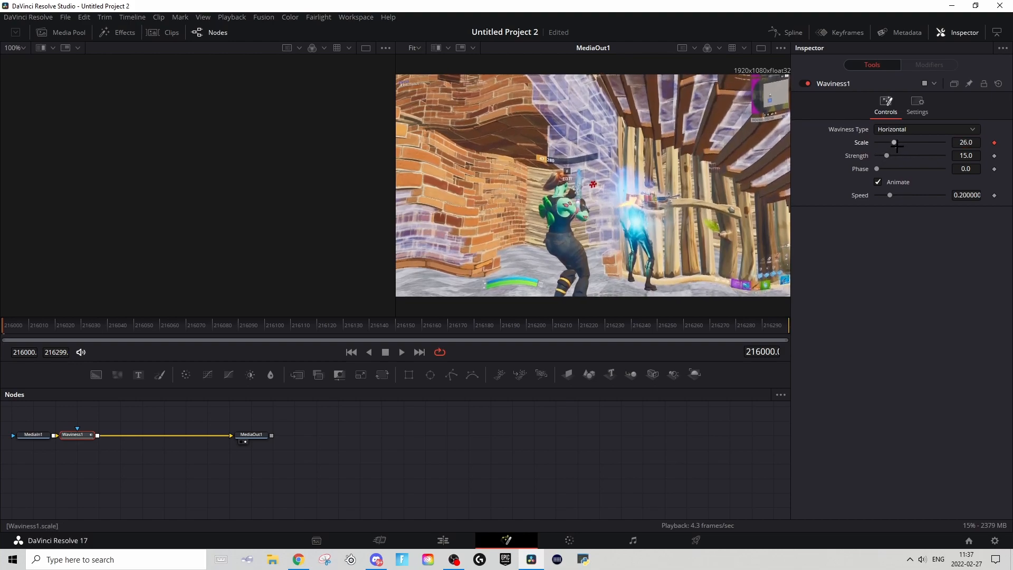
key("space")
key("space")
left_click_drag(895, 144, 888, 142)
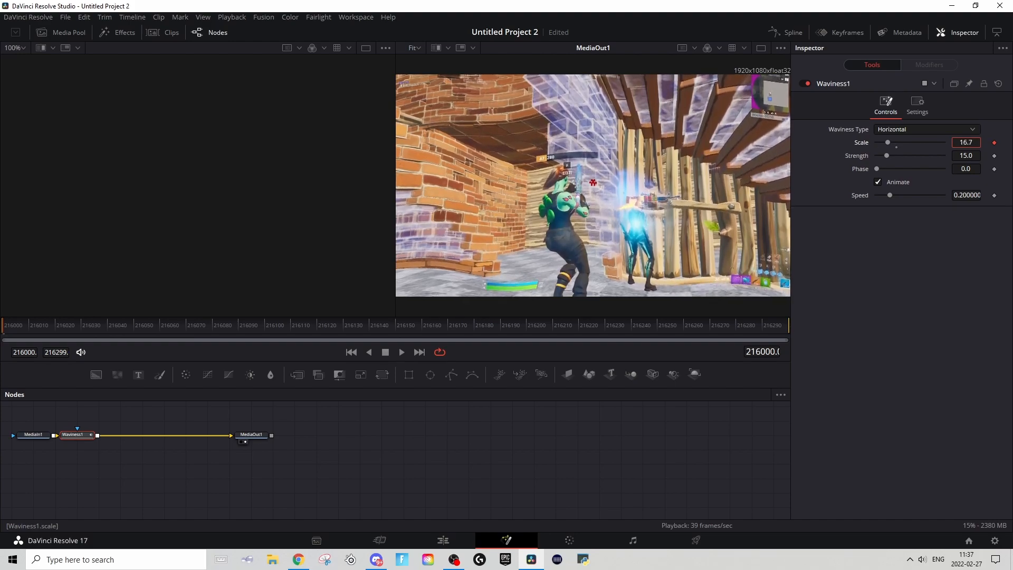
Step: Play back the horizontal waviness from the clip's start and save the project
key("space")
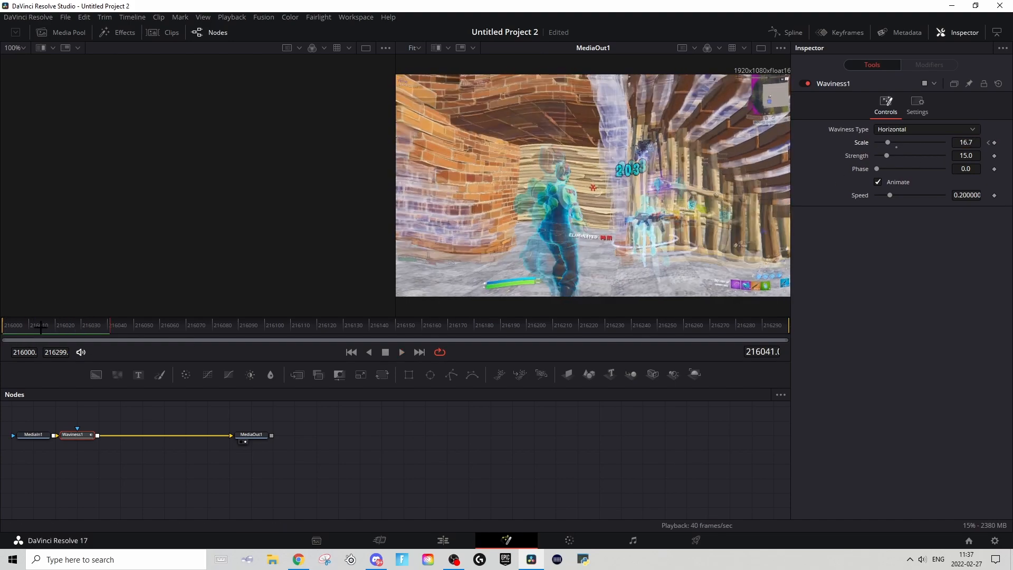
key("space")
key("ctrl+s")
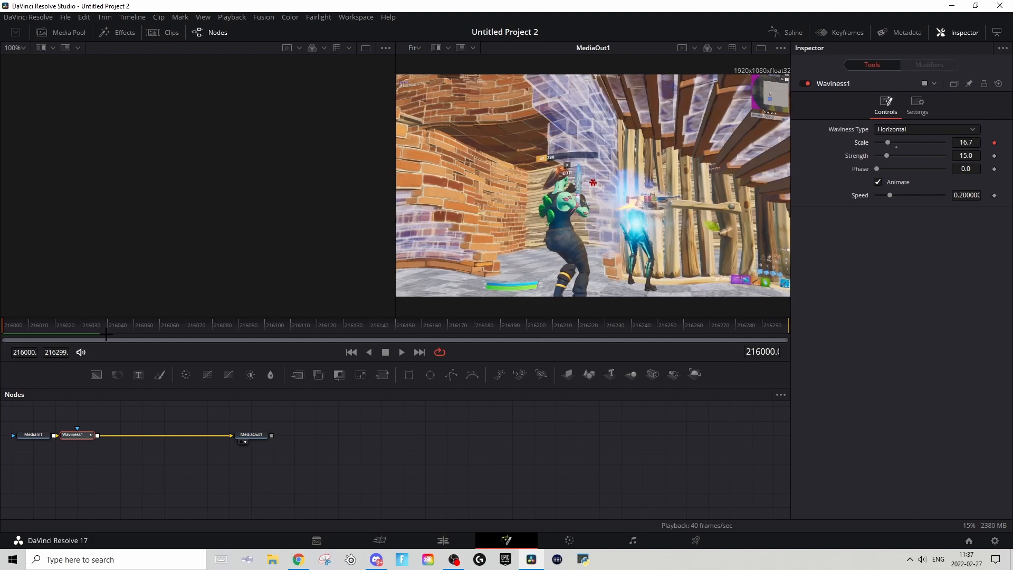
Step: Bring the Waviness Scale down to 0.0 at about frame 216050 and raise the Strength to 32.9
left_click(134, 332)
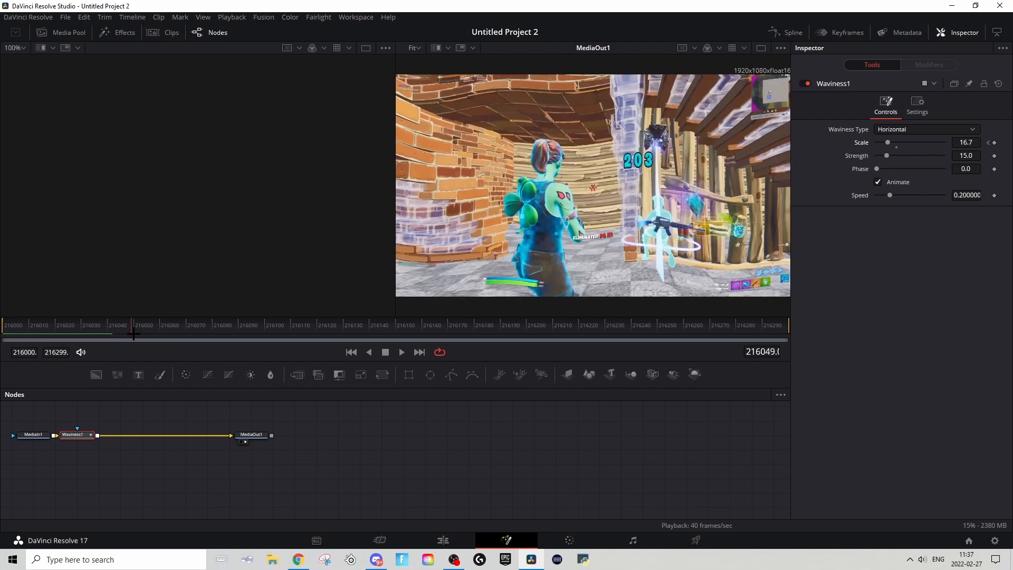
left_click_drag(890, 143, 828, 140)
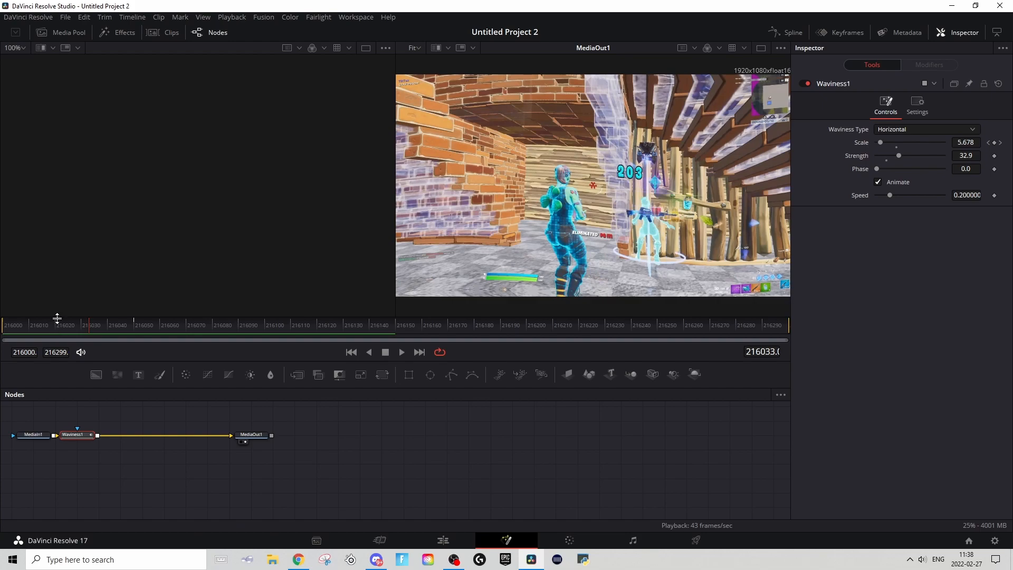
key("space")
Step: Keyframe the Waviness Strength at 32.9 on frame 216050 and bring it down to 0.0 on frame 216060
left_click(175, 320)
left_click(134, 320)
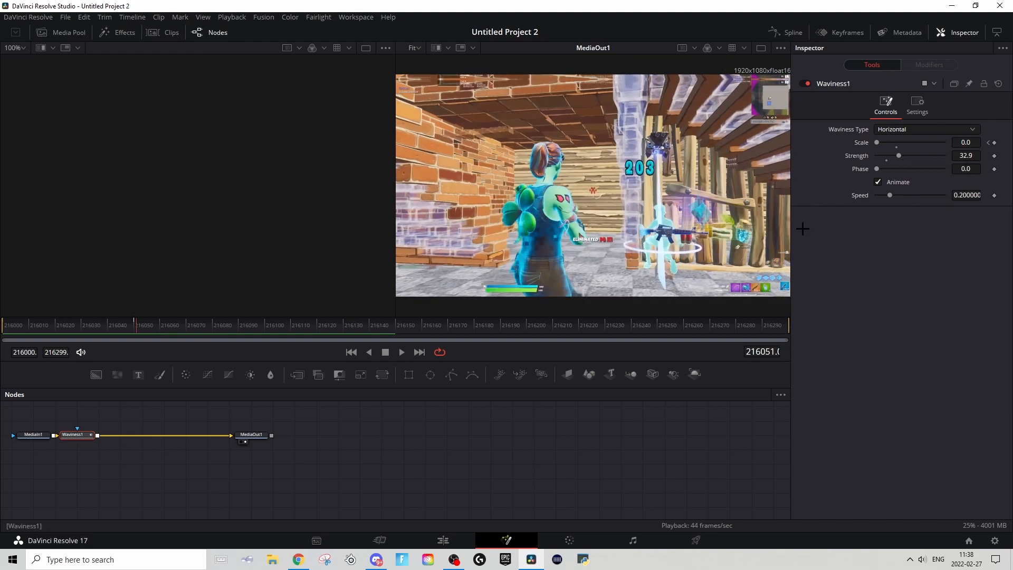
left_click(135, 326)
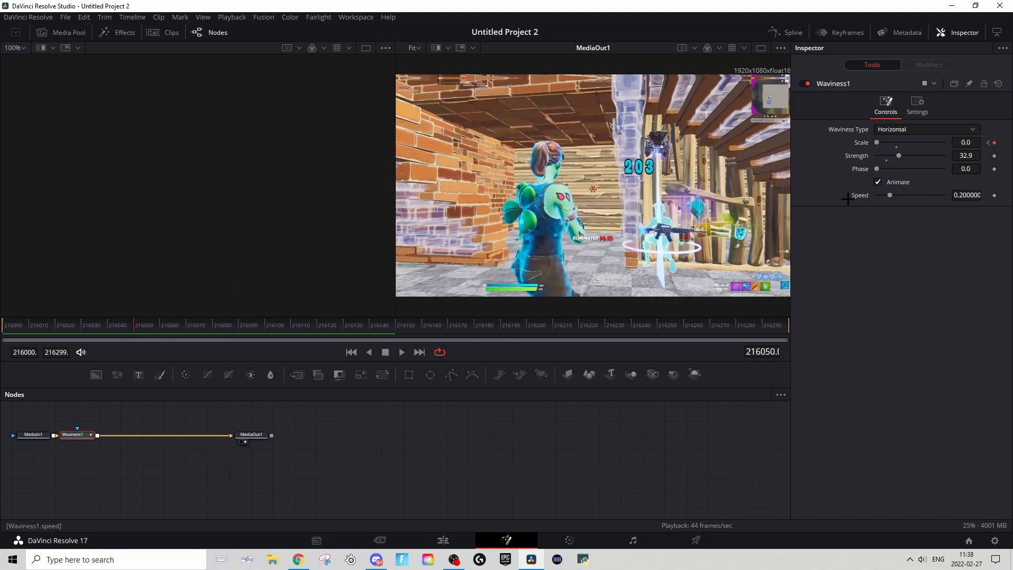
left_click(993, 156)
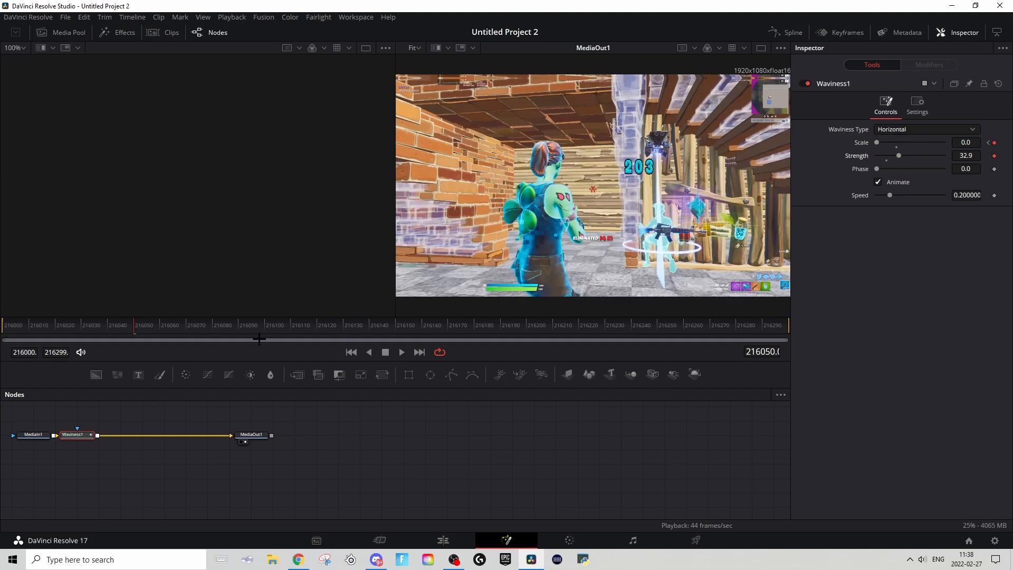
left_click(159, 325)
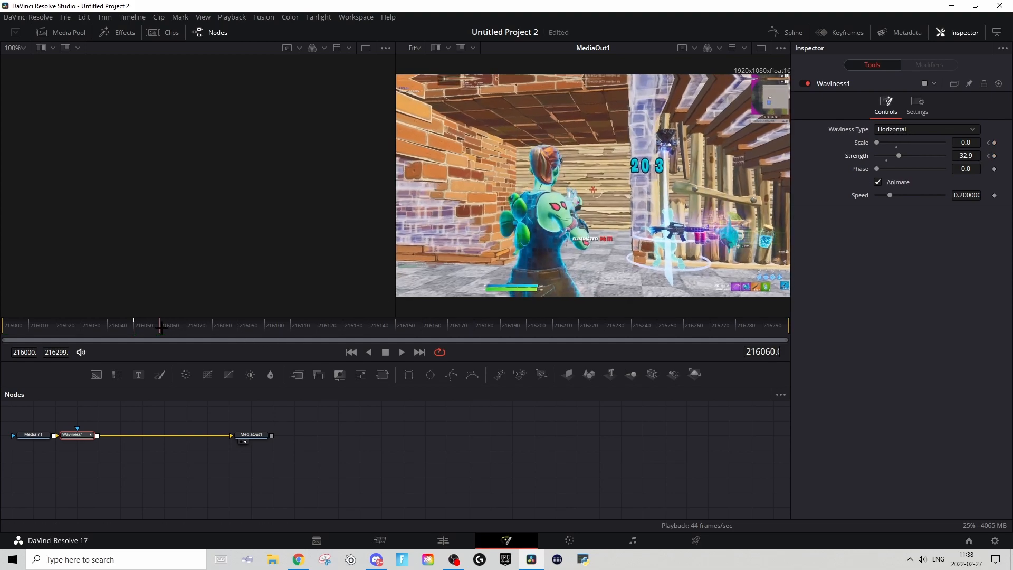
left_click_drag(899, 156, 873, 155)
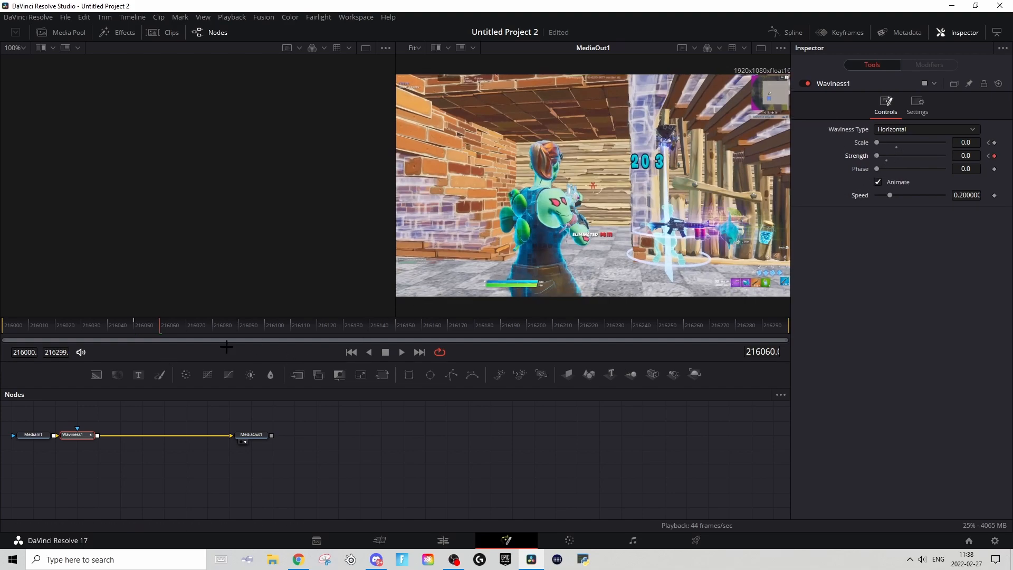
Step: Play back the end of the waviness fade from just before frame 216050
left_click(126, 324)
key("space")
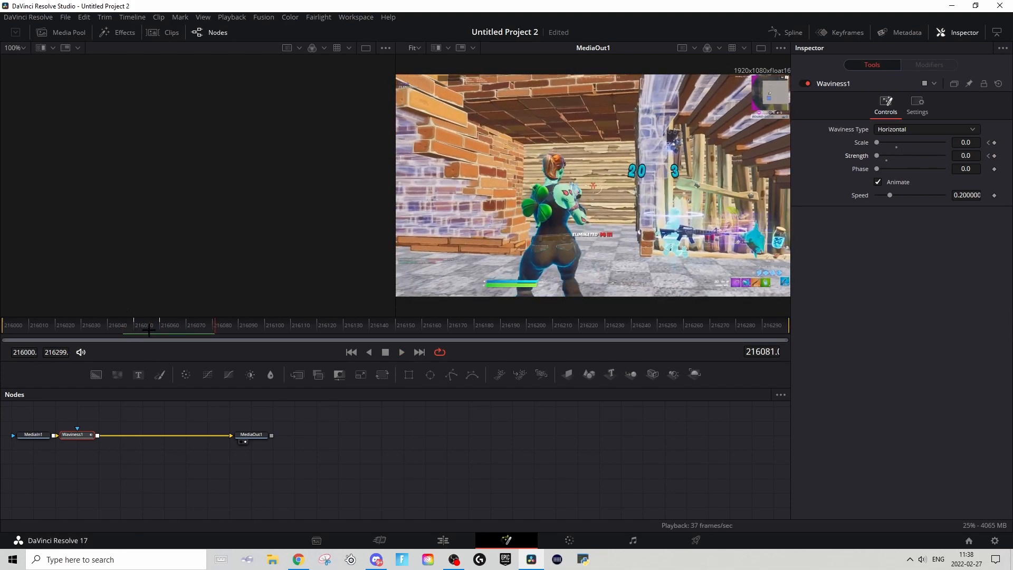
key("space")
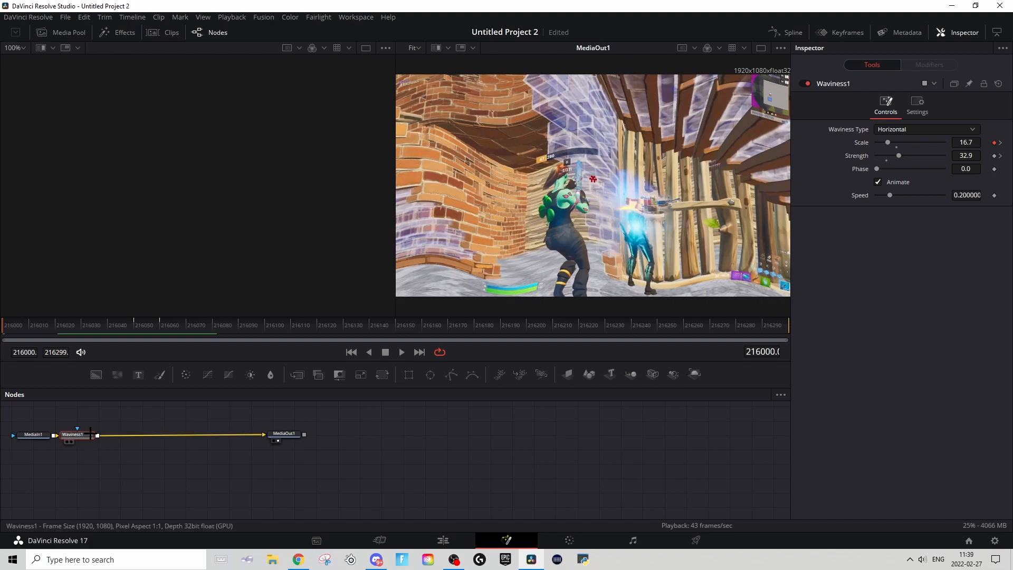
Step: Add a Transform (Xf) node after the Waviness node
key("shift+space")
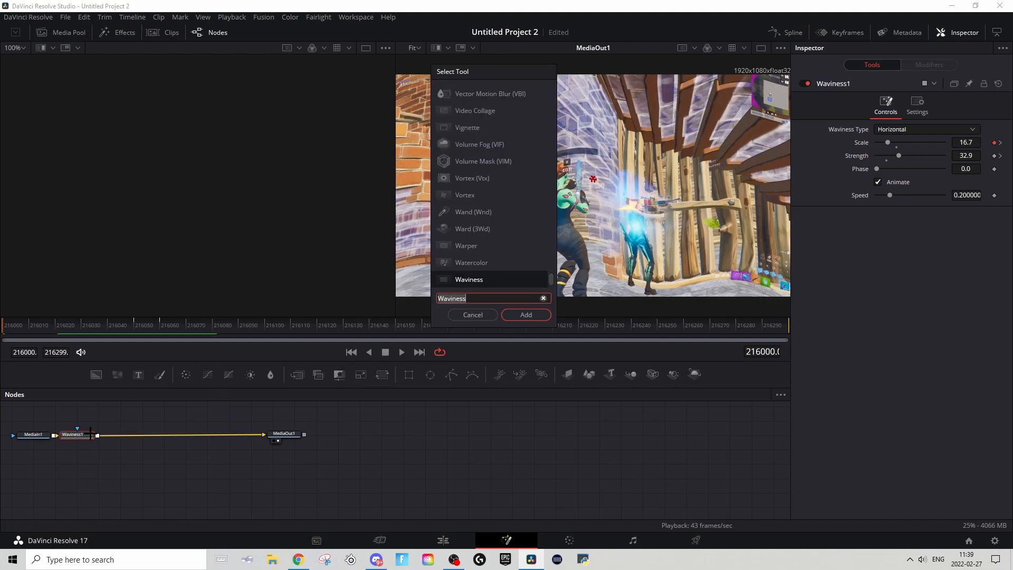
type("trans")
scroll(490, 225, "up", 2)
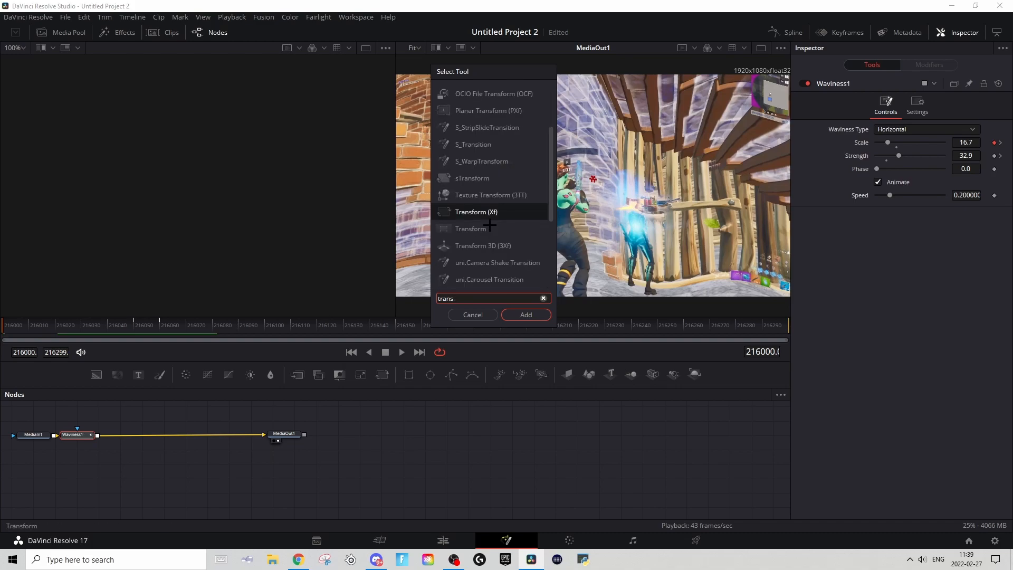
left_click(526, 317)
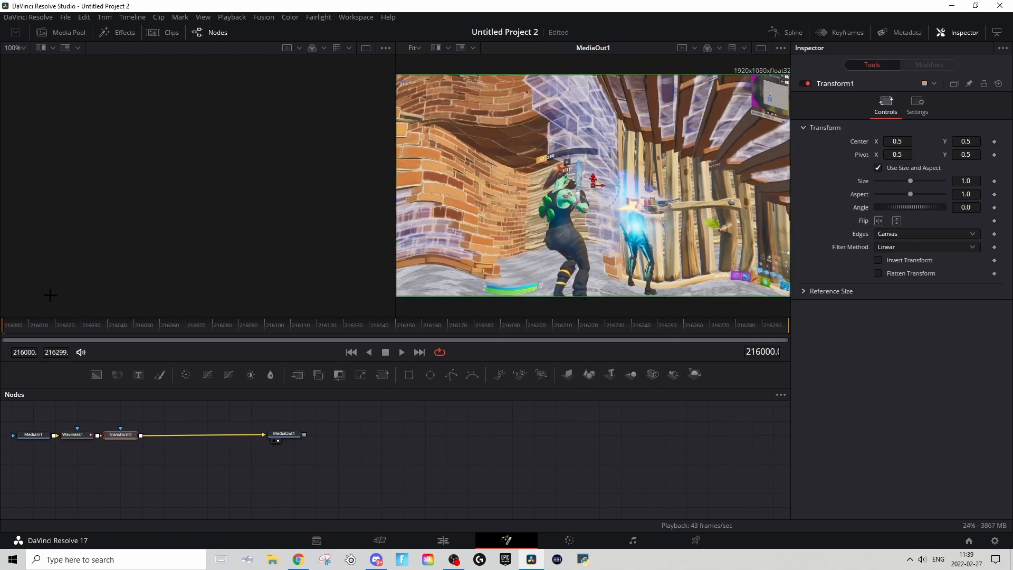
Step: Keyframe the Transform Size at 1.256 on frame 216000 and at 1.0 on frame 216010
left_click(994, 181)
mouse_move(973, 182)
left_mouse_down()
mouse_move(1000, 182)
mouse_move(971, 183)
left_mouse_up()
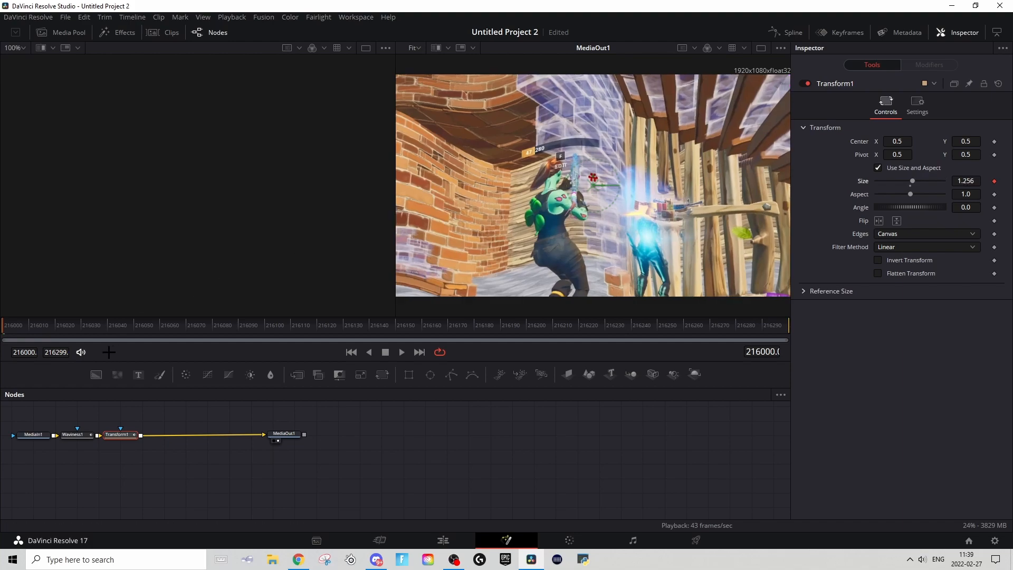
left_click(31, 327)
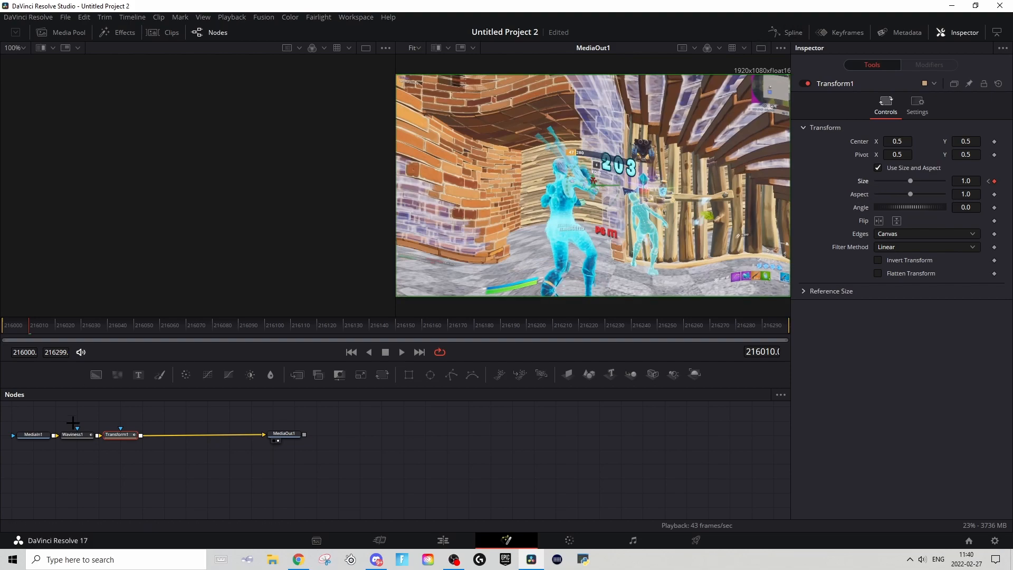
Step: Ease the Transform's Size curve at both keyframes in the Spline editor and play it back from frame 216000
left_click(786, 32)
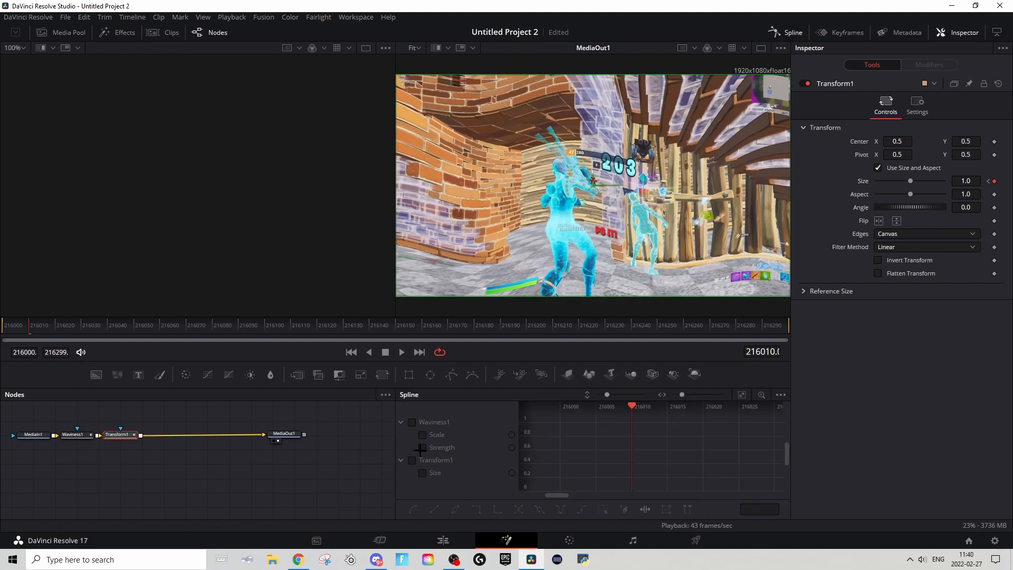
left_click(423, 473)
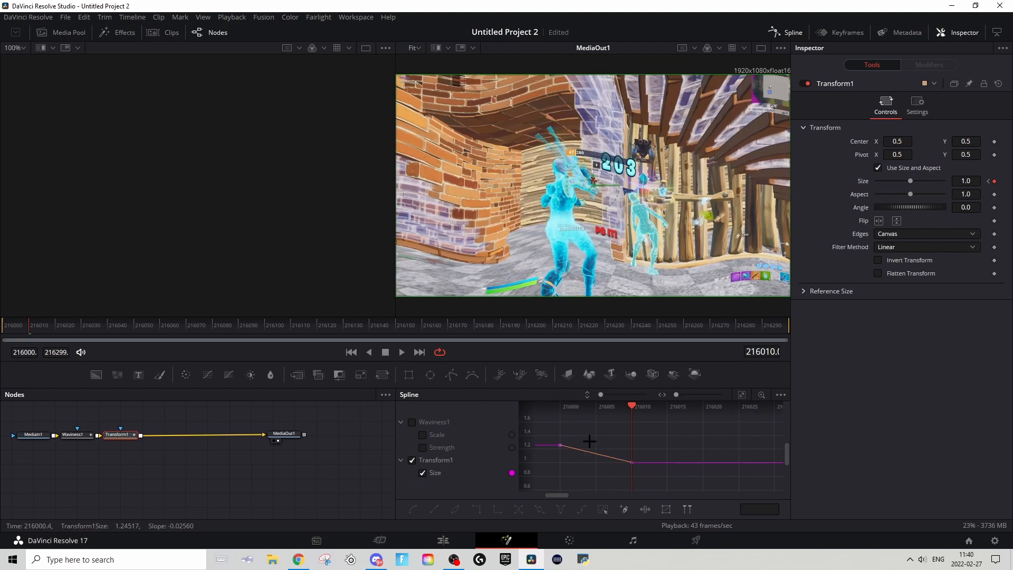
left_click(741, 394)
left_click(763, 486)
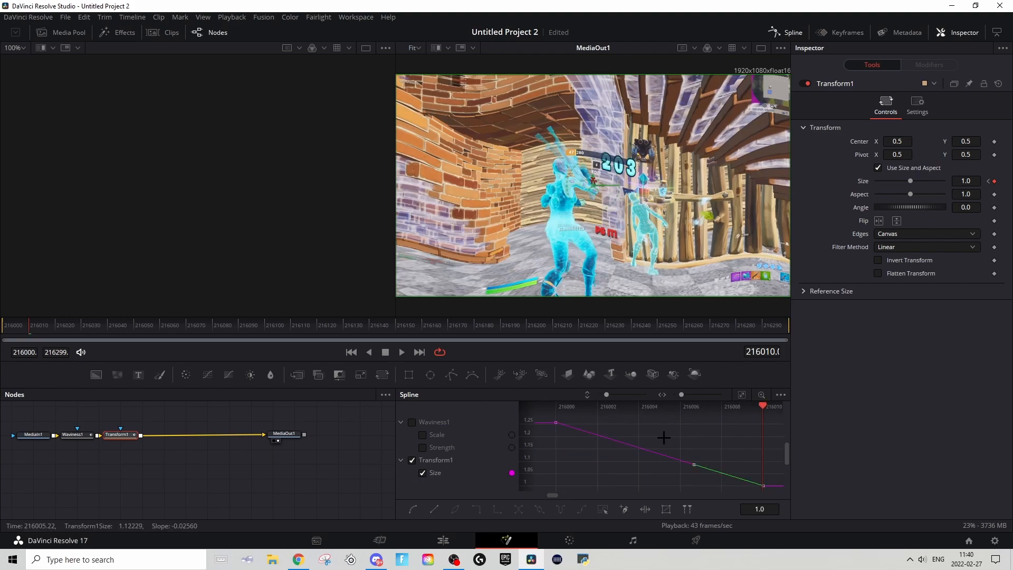
left_click_drag(694, 464, 579, 488)
left_click(555, 422)
mouse_move(568, 422)
left_mouse_down()
mouse_move(622, 437)
mouse_move(579, 422)
left_mouse_up()
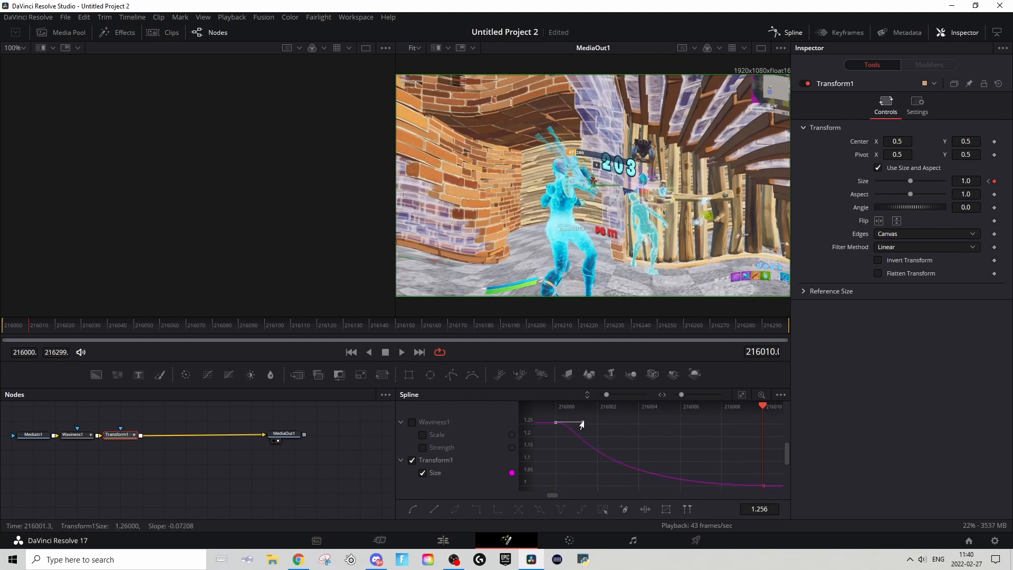
mouse_move(580, 483)
left_mouse_down()
mouse_move(537, 482)
mouse_move(585, 474)
left_mouse_up()
left_click_drag(642, 424, 645, 468)
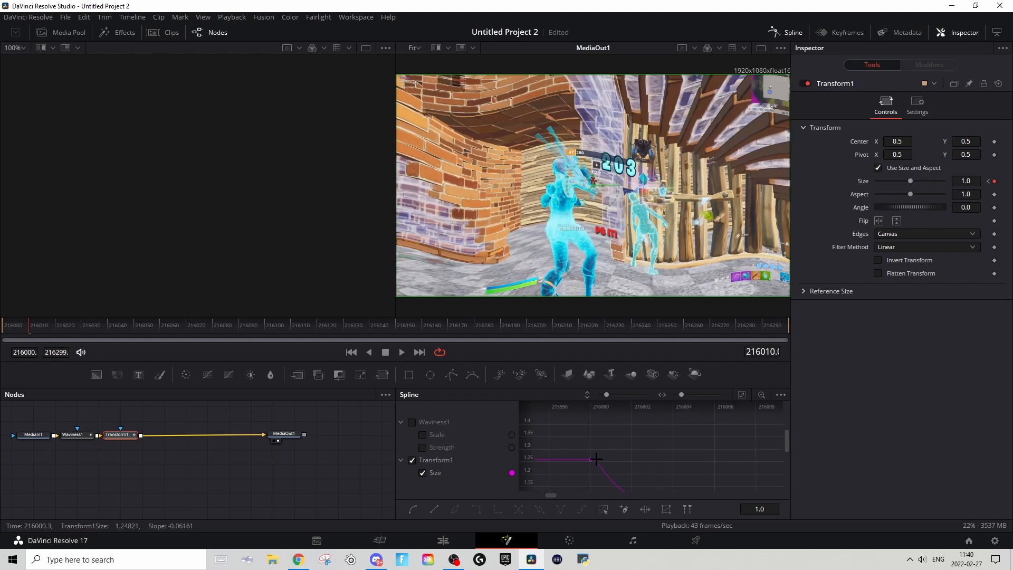
left_click_drag(33, 325, 2, 312)
key("space")
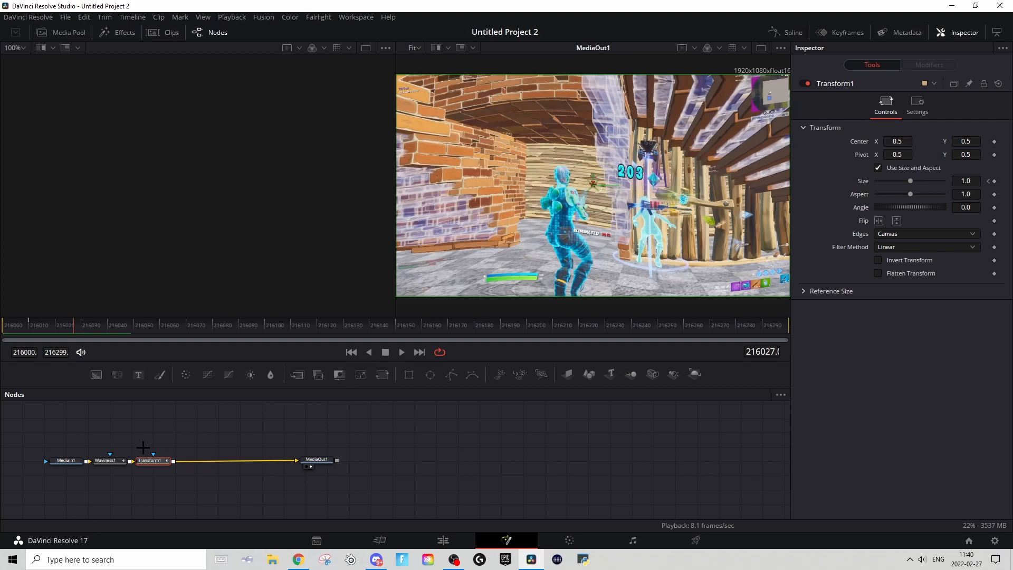
Step: Add a Glow (Glo) node after the Transform node
left_click(160, 466)
key("shift+space")
type("glow")
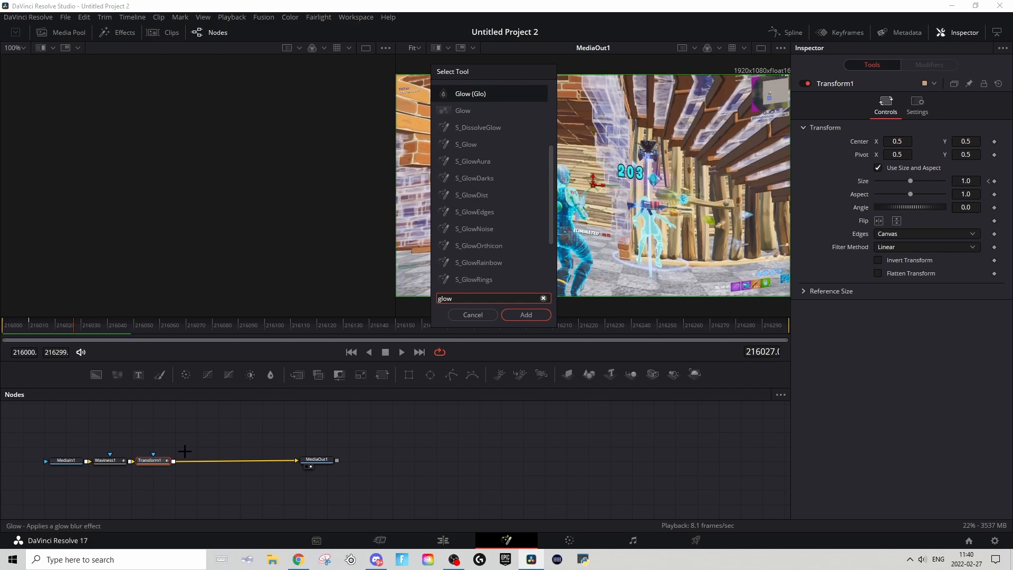
key("Return")
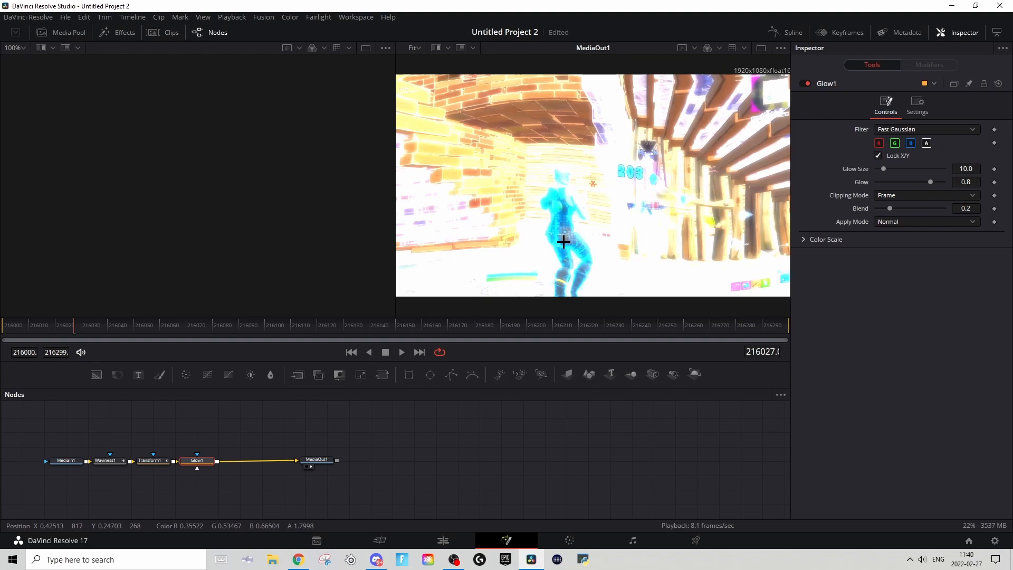
Step: Set the Glow Size to 7.1 and the Glow to 0.771, and play back the result
left_click_drag(883, 169, 929, 182)
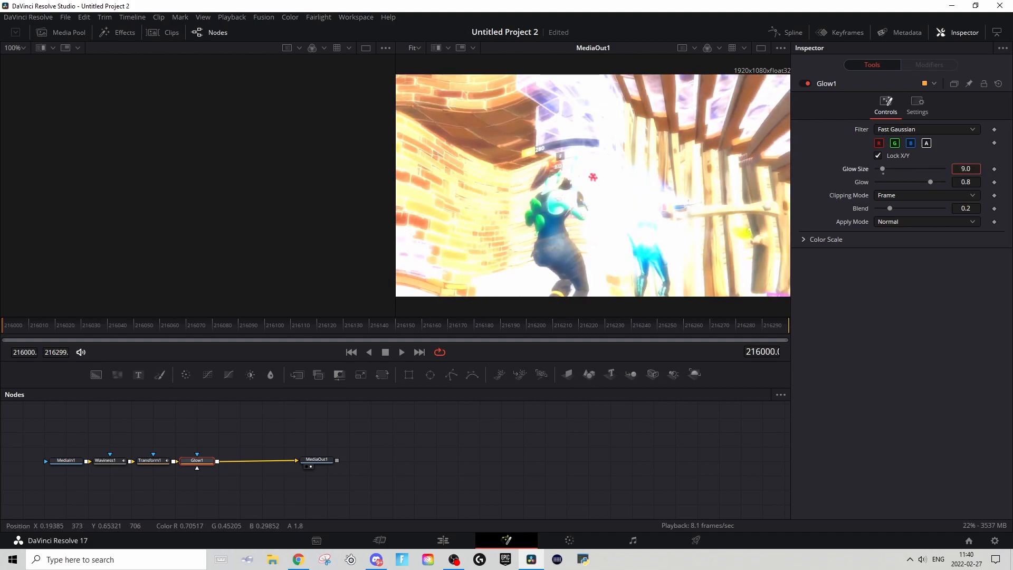
key("space")
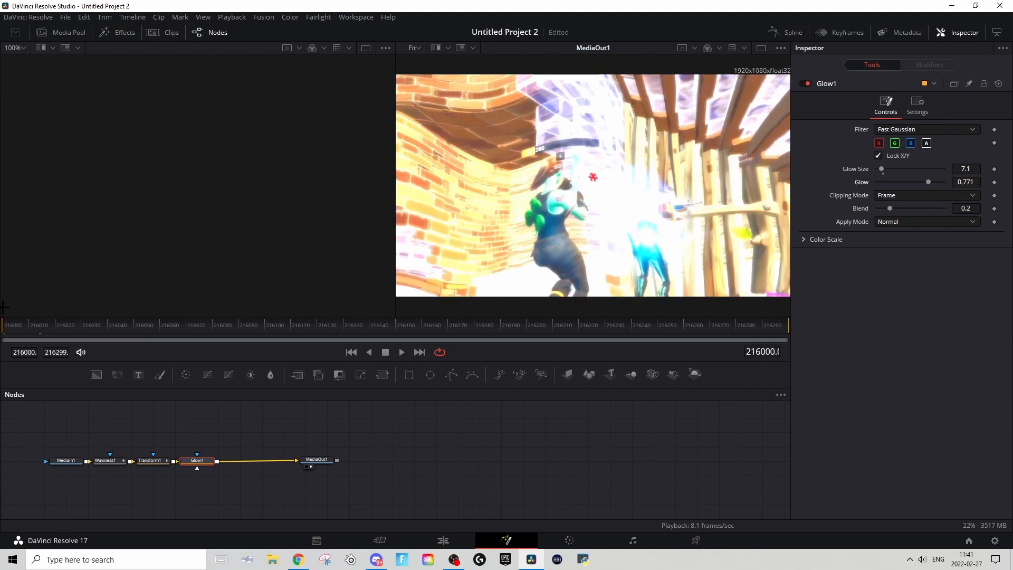
key("space")
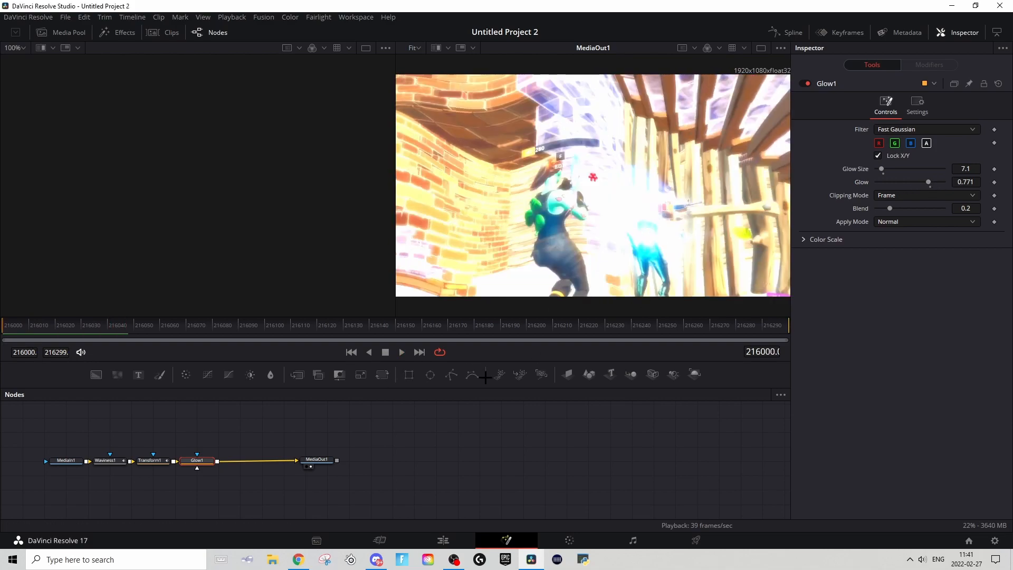
Step: Mask the Glow node with an Ellipse and widen the ellipse to a width of about 0.786
left_click_drag(197, 460, 206, 459)
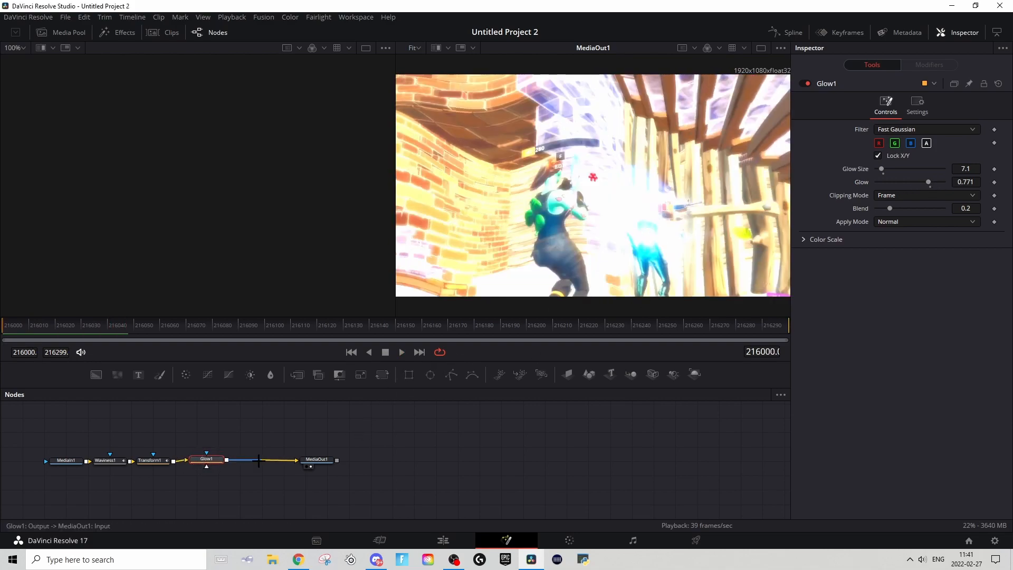
left_click(430, 374)
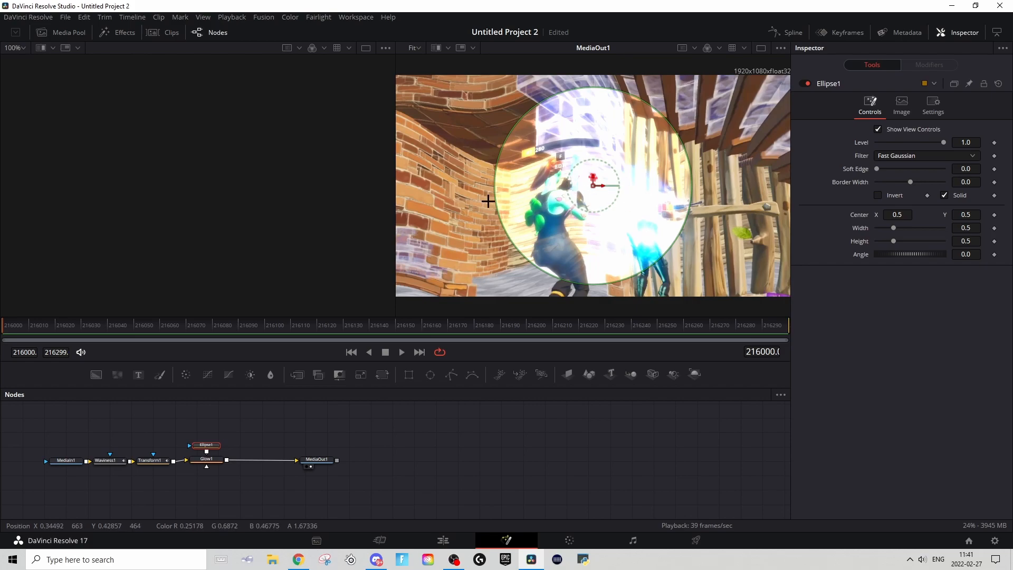
left_click_drag(496, 198, 438, 153)
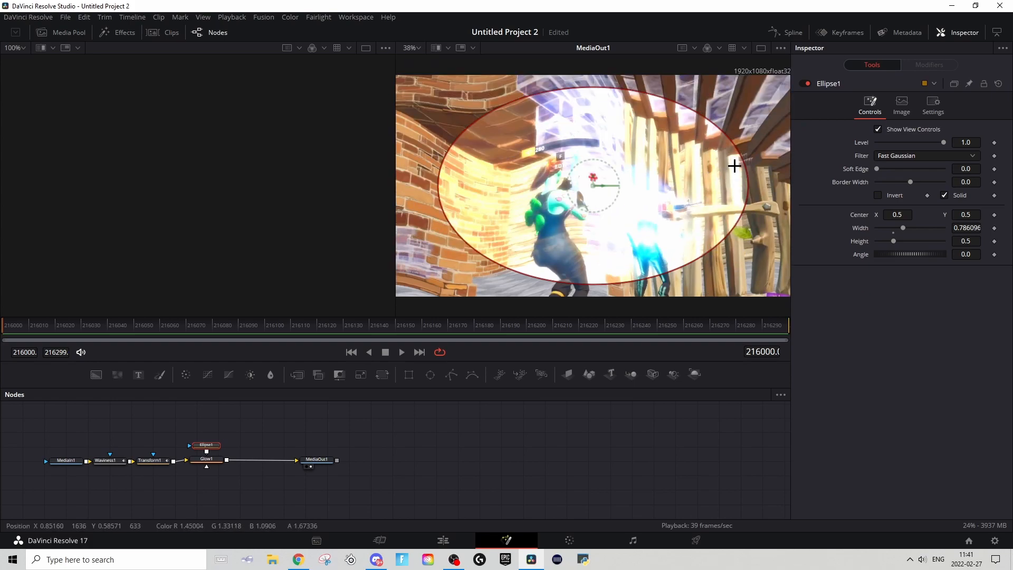
Step: Soften the ellipse mask with a Soft Edge of 0.2 and play back the masked glow
left_click_drag(876, 168, 940, 176)
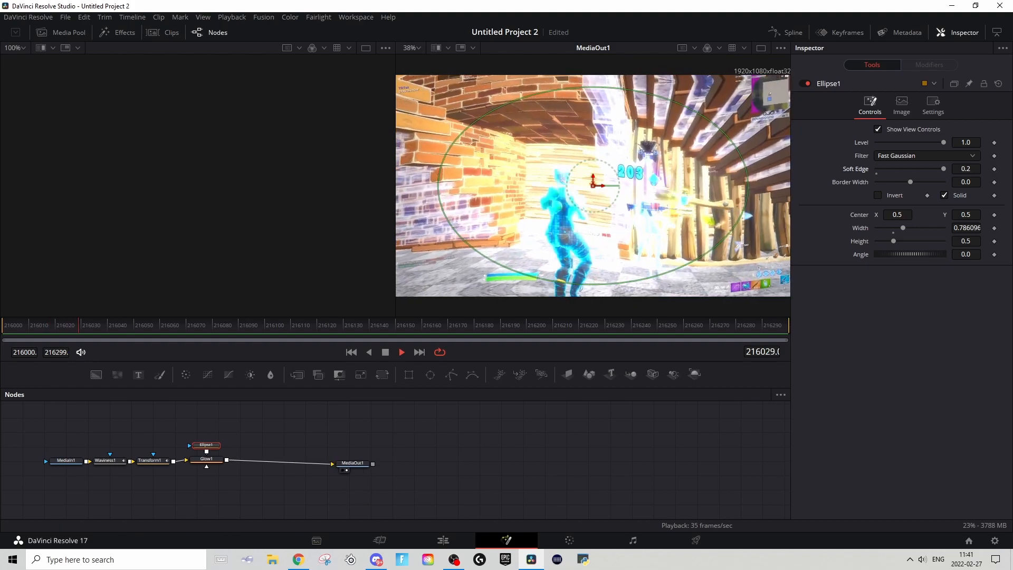
key("space")
key("space")
key("space")
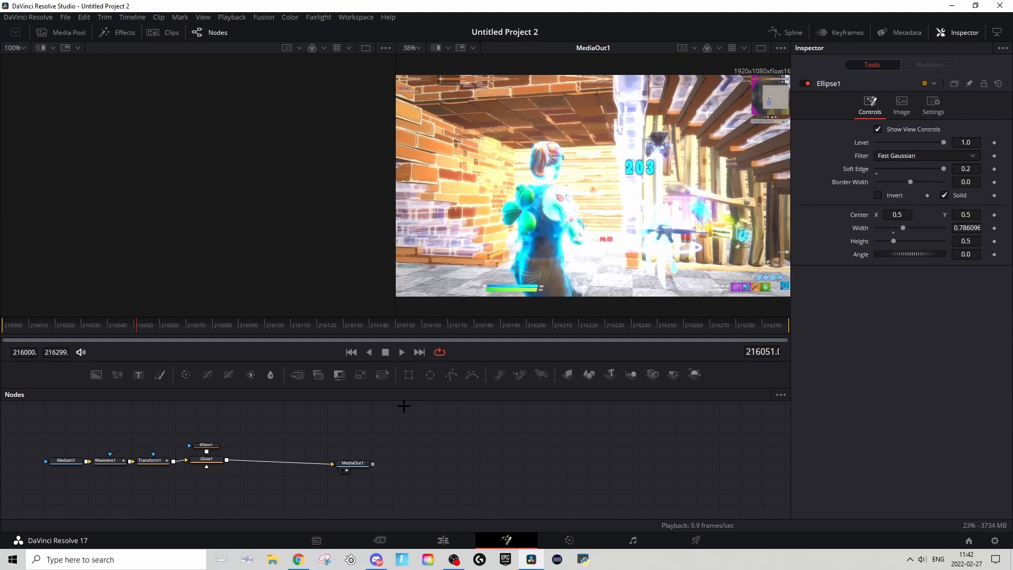
Step: Add a Flicker Addition node after the Glow node
left_click(207, 459)
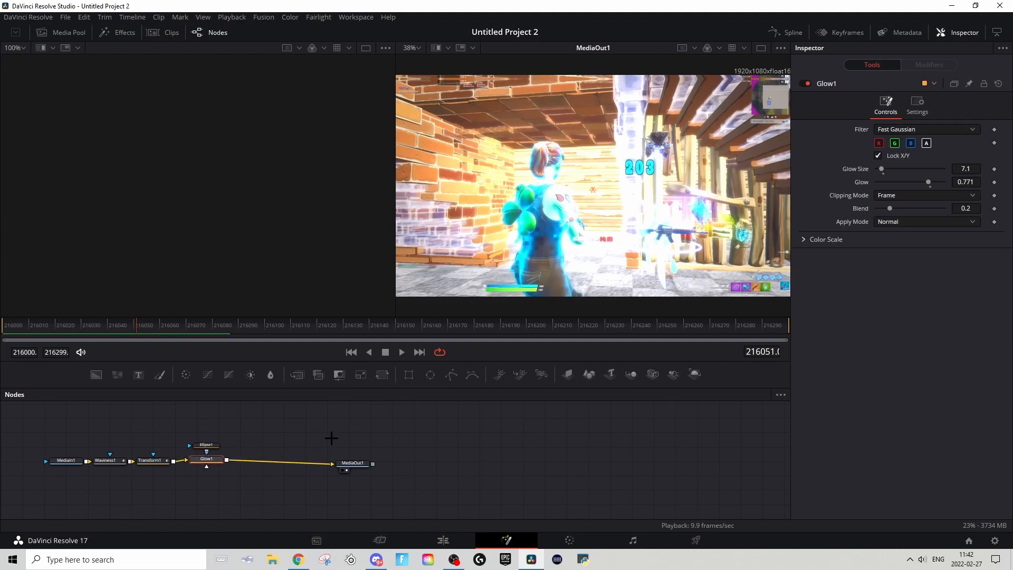
key("shift+space")
type("glowflicker")
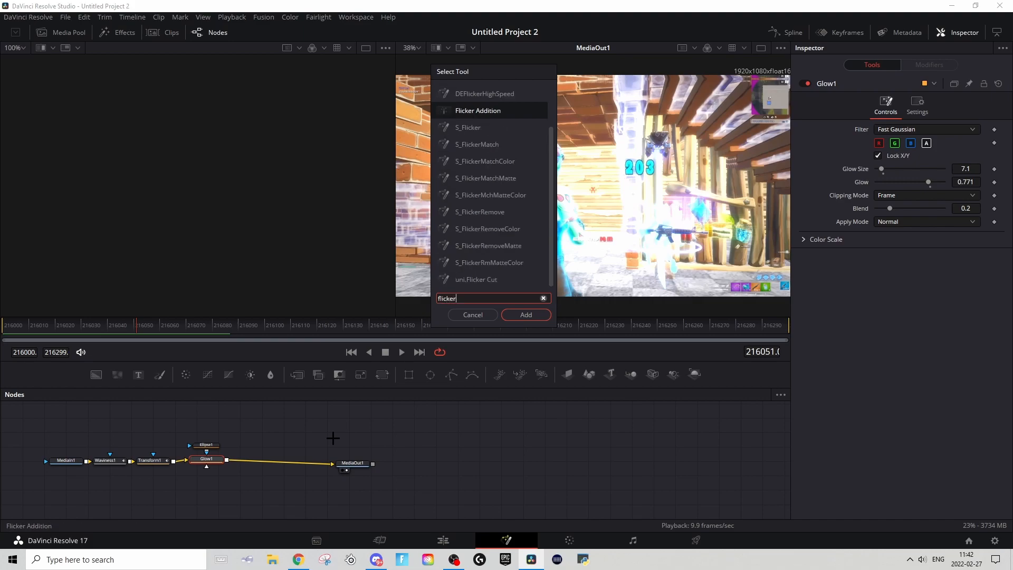
key("Return")
Step: Set the flicker's Speed to 1.661 and its Range to 0.087, and play back the flicker
left_click_drag(961, 155, 995, 155)
left_click(882, 142)
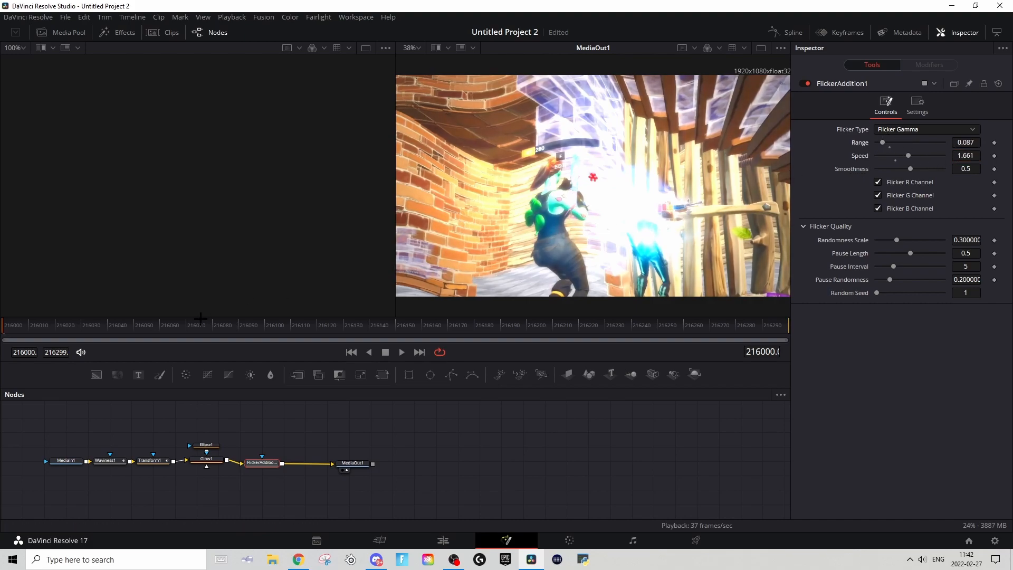
key("space")
key("space")
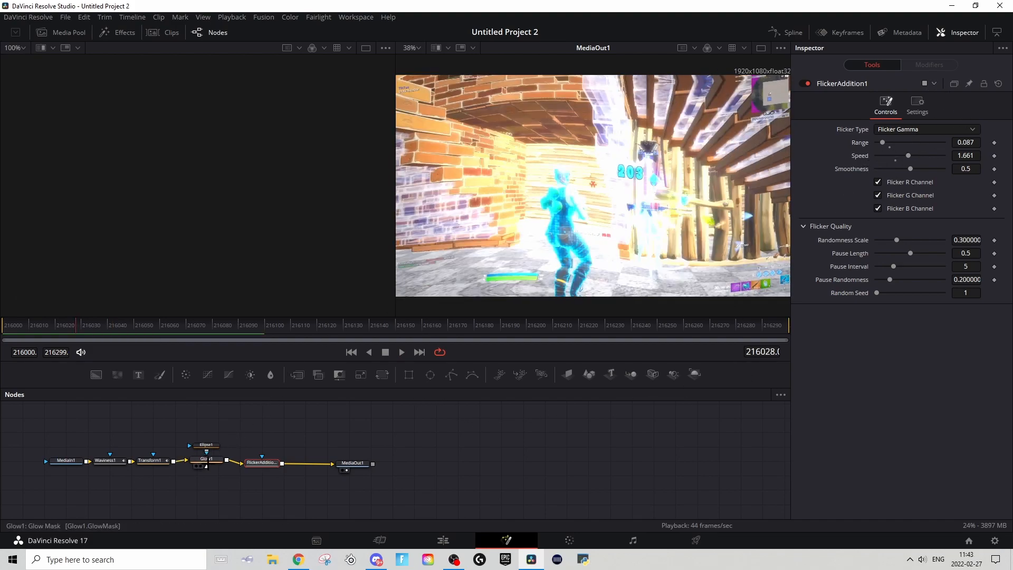
Step: Keyframe the Glow's Blend at 0.2 on frame 216000, fade it to zero at about frame 216040, and play it back
left_click(206, 460)
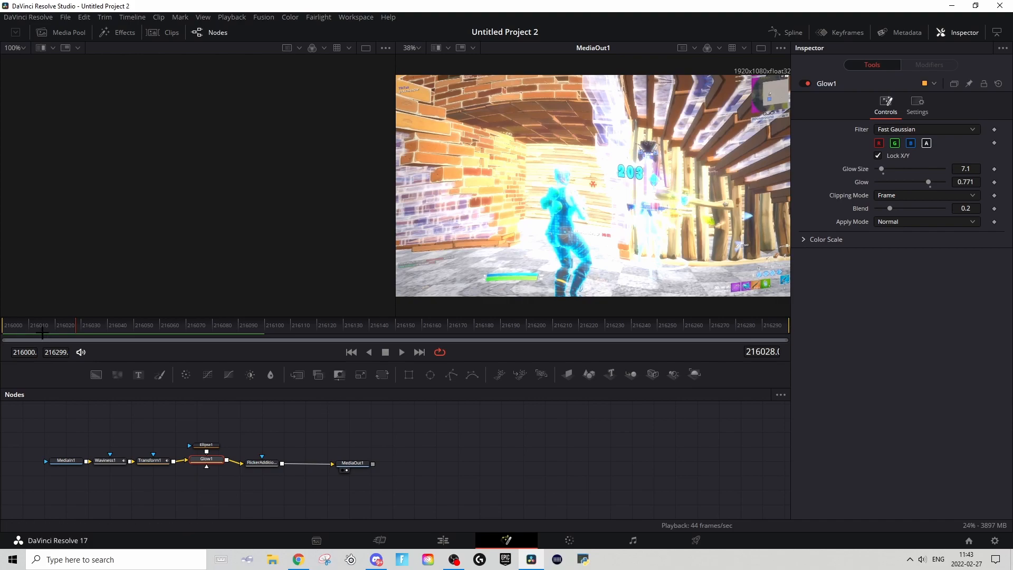
left_click(3, 326)
left_click(994, 209)
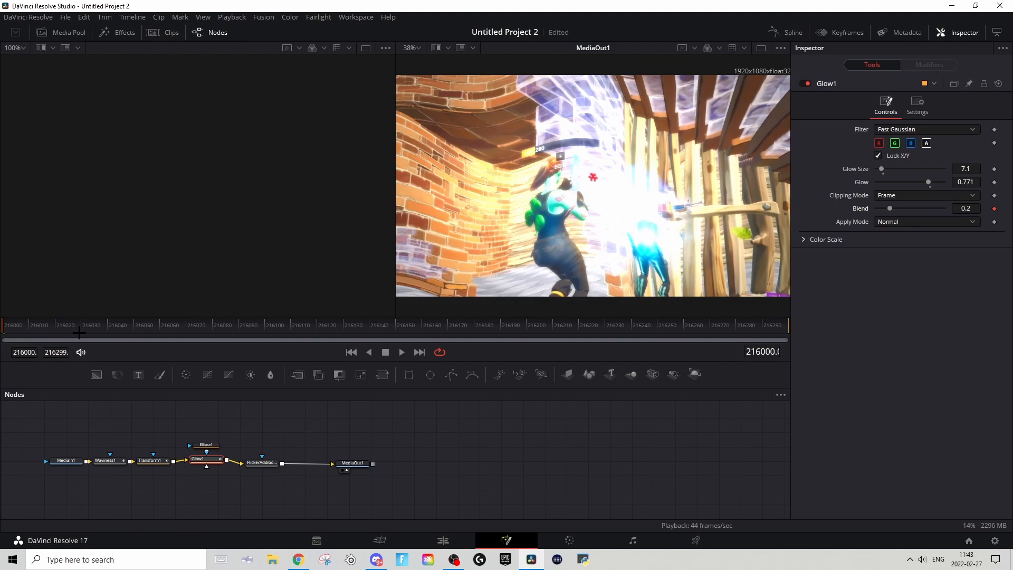
left_click(109, 331)
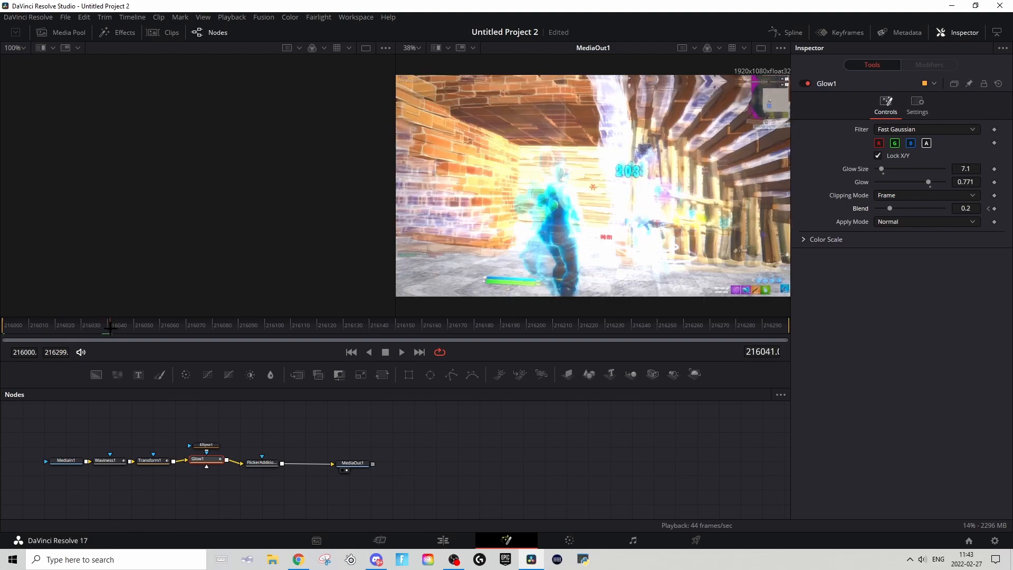
left_click_drag(890, 209, 869, 209)
key("space")
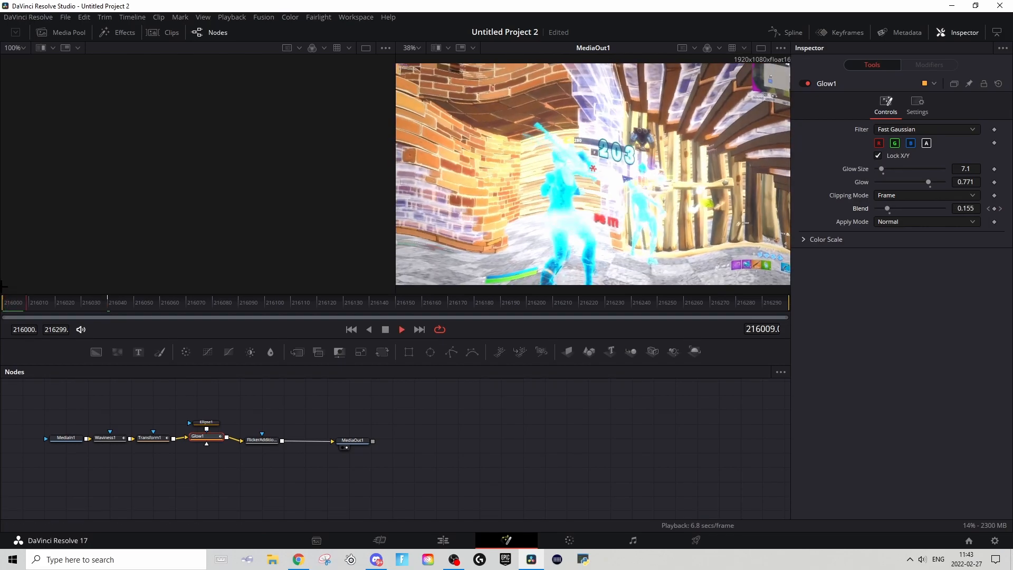
Step: Return to the Edit page and play back the transition on the timeline around the second adjustment clip
left_click(443, 540)
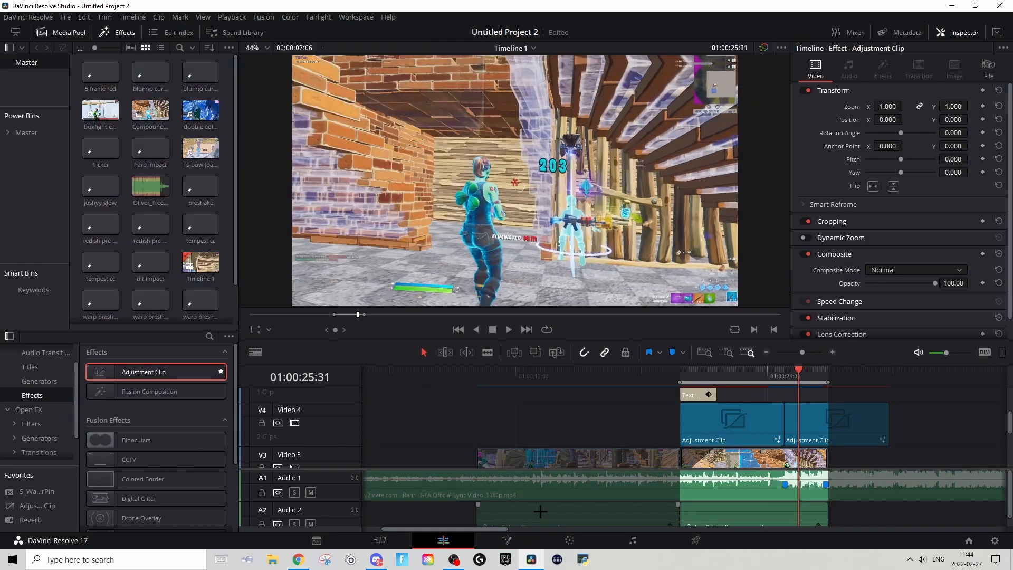
left_click(779, 372)
key("space")
key("space")
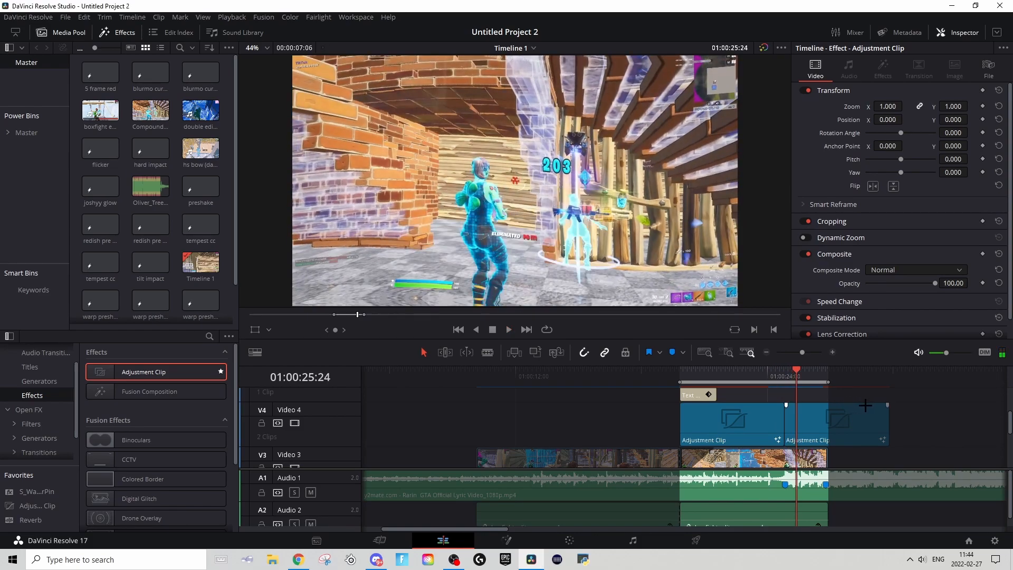